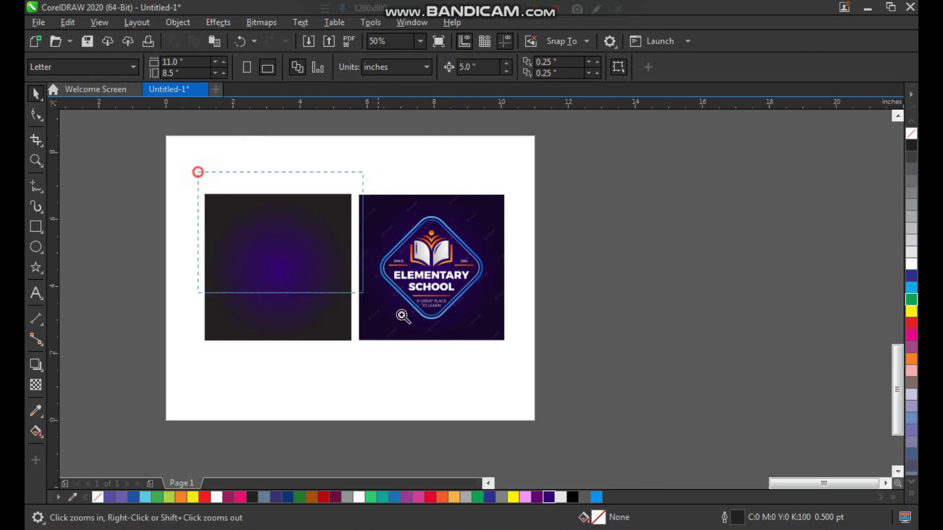
Step: Draw a square about 2.44 inches wide over the dark gradient background and give it a white outline
left_click(35, 227)
left_click_drag(227, 205, 347, 358)
key("space")
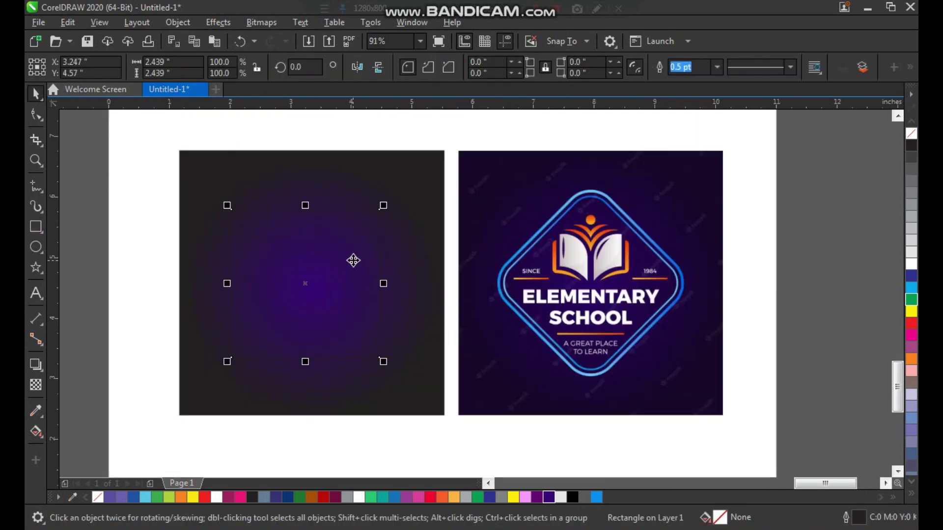
right_click(910, 266)
Step: Rotate the square 45 degrees into a diamond centred on the gradient background
left_click(370, 216)
left_click_drag(386, 204, 419, 300)
left_click(377, 129)
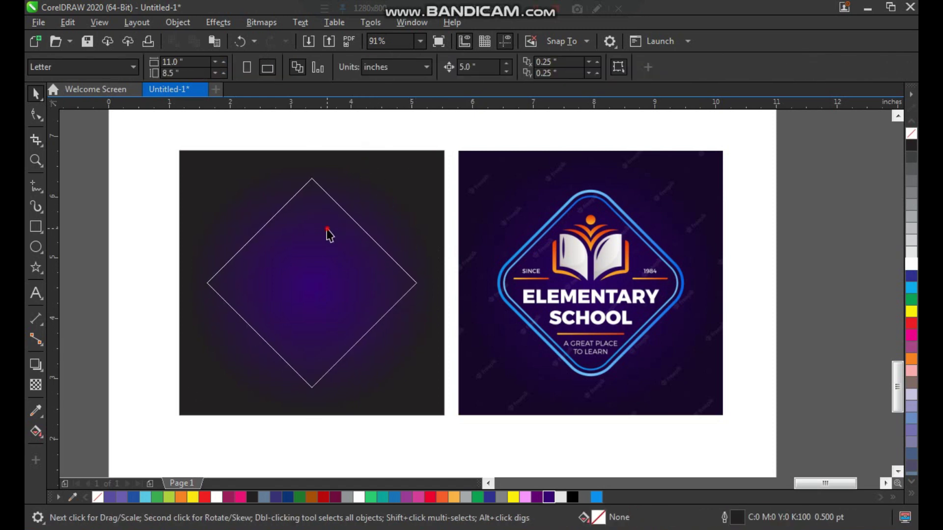
Step: Round all four corners of the diamond to a radius of about 0.37 inches
left_click(327, 229)
key("F2")
left_click_drag(229, 151, 464, 364)
key("F10")
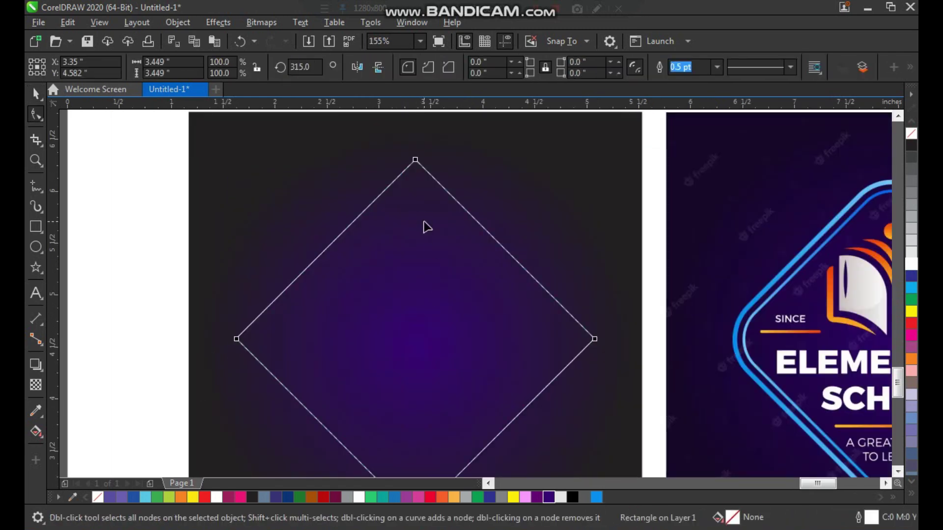
left_click_drag(415, 160, 380, 184)
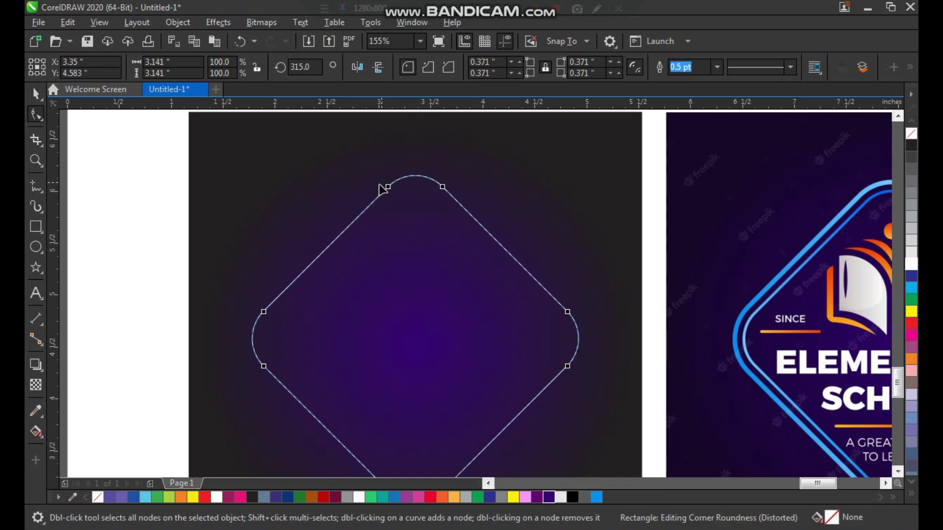
key("space")
left_click(144, 223)
Step: Scale the rounded diamond up slightly from its centre to about 3.19 inches
scroll(279, 260, "down", 2)
key("F2")
left_click_drag(250, 175, 610, 435)
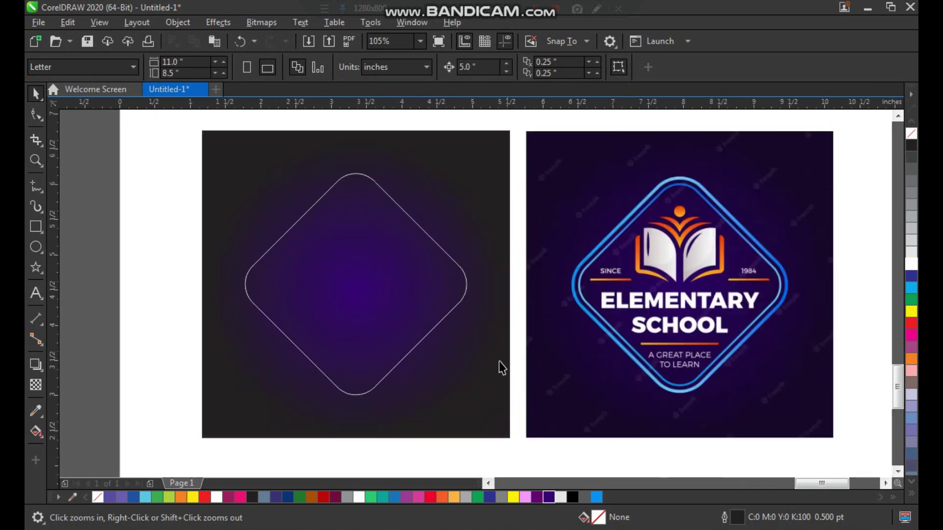
left_click(384, 281)
left_click(471, 399)
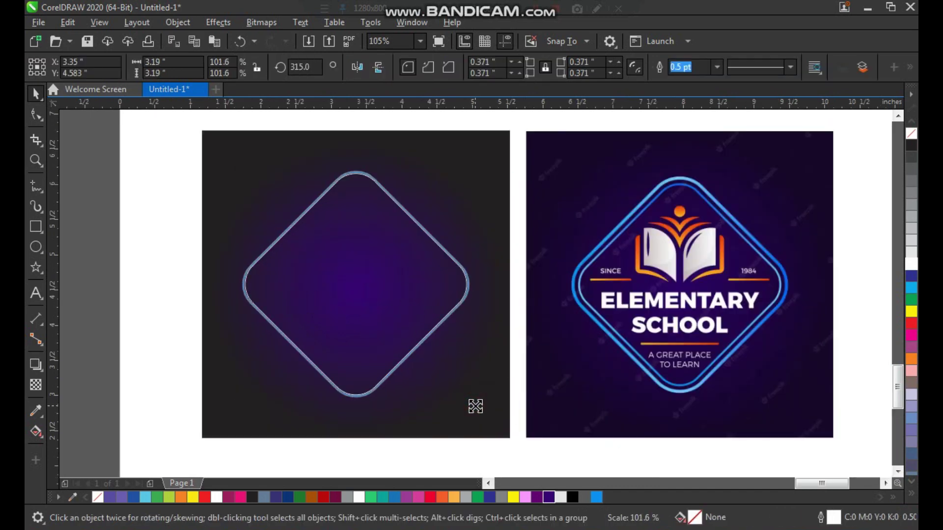
left_click(169, 207)
Step: Set the diamond's outline width to 3.0 pt
left_click(328, 293)
key("F2")
left_click_drag(315, 143, 484, 258)
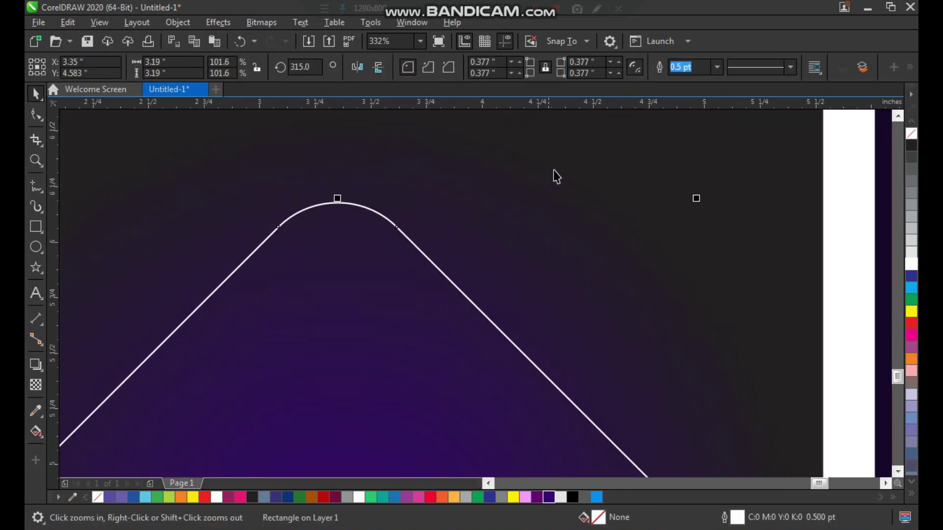
left_click(717, 69)
left_click(692, 154)
scroll(357, 210, "down", 5)
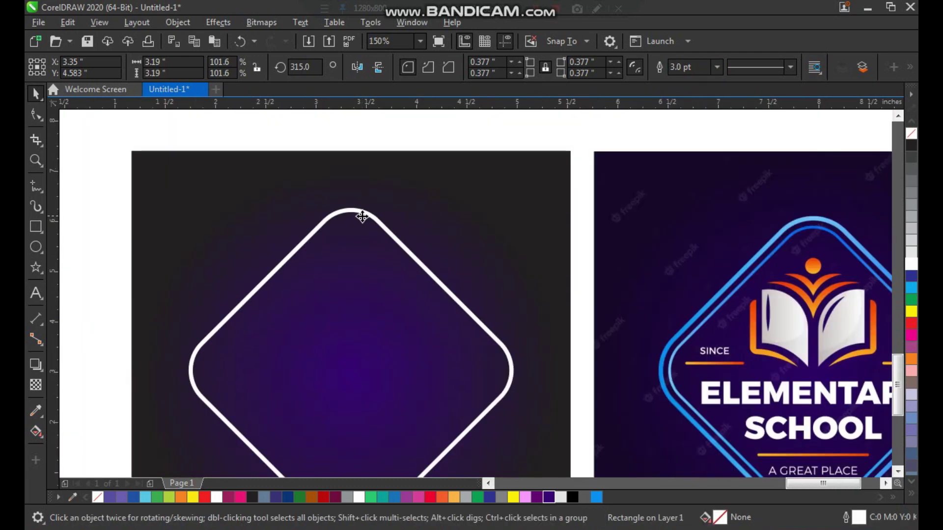
Step: Create a concentric inner copy of the diamond, about 3 inches in size, with a 1.5 pt outline
scroll(551, 348, "up", 2)
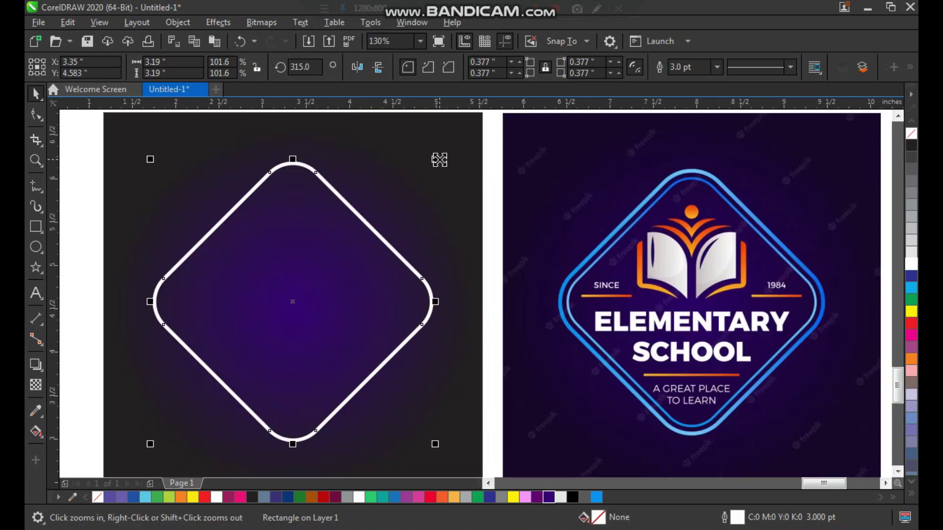
left_click_drag(439, 159, 432, 167)
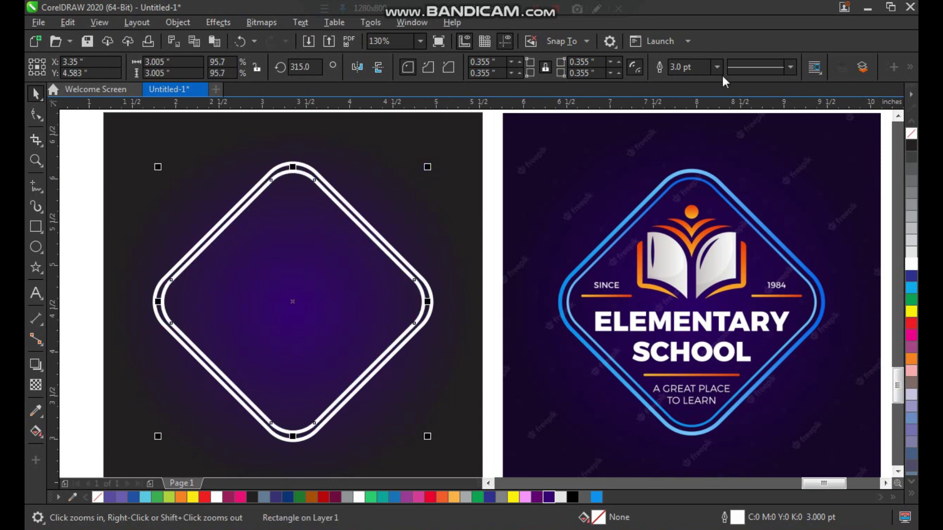
left_click(718, 69)
left_click(691, 145)
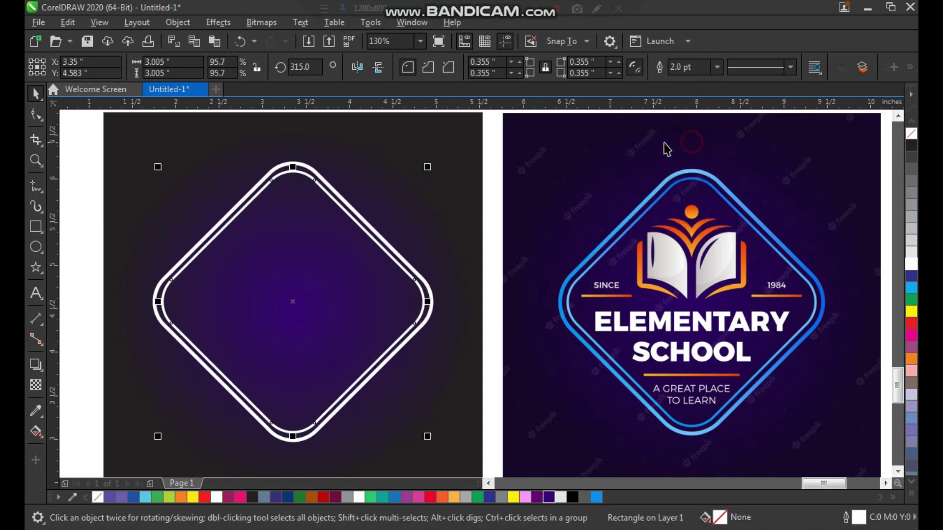
left_click(717, 68)
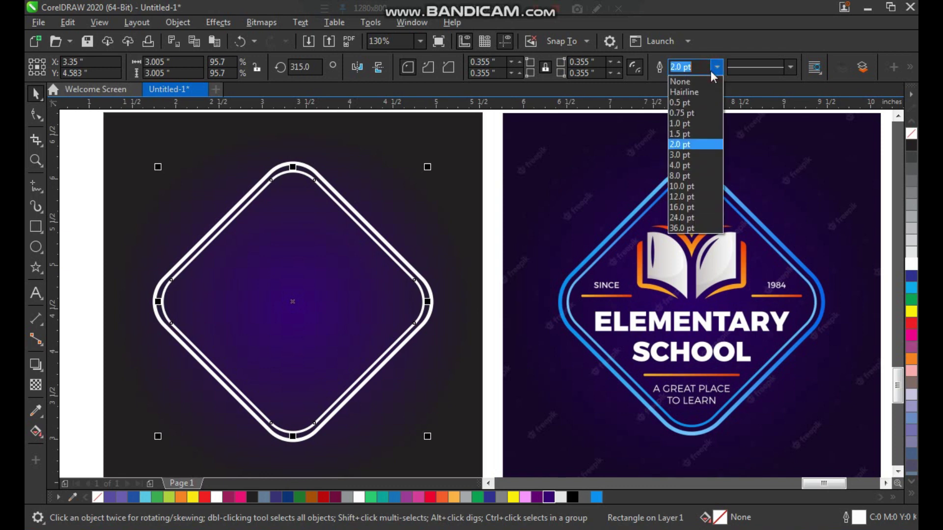
left_click(691, 133)
Step: Scale the inner diamond down from its centre to about 2.97 inches to widen the gap between the outlines
key("F2")
left_click_drag(274, 152, 339, 231)
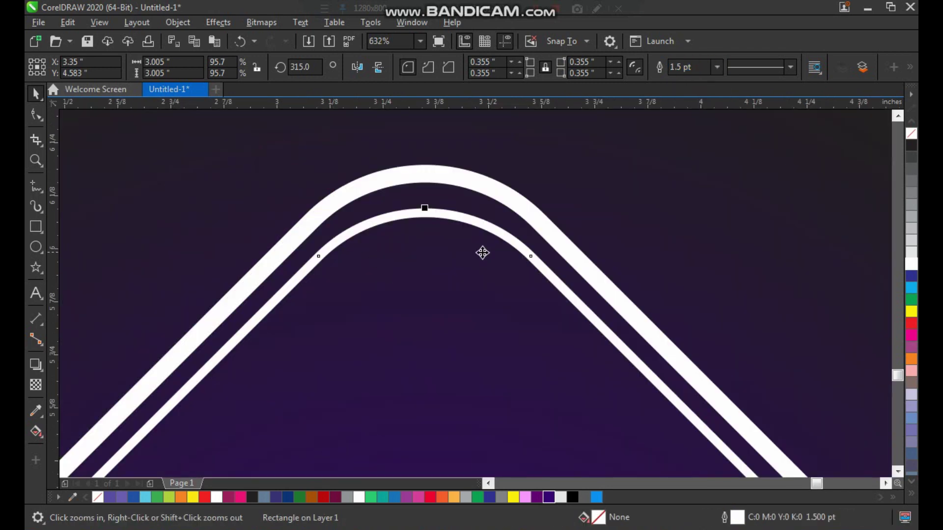
scroll(422, 212, "down", 2)
key("F2")
left_click_drag(373, 187, 621, 378)
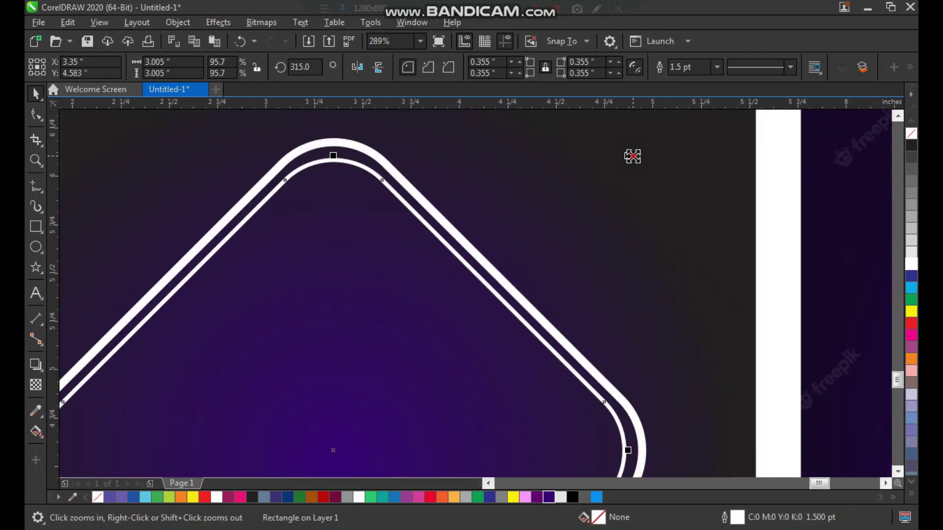
key("space")
scroll(387, 290, "down", 3)
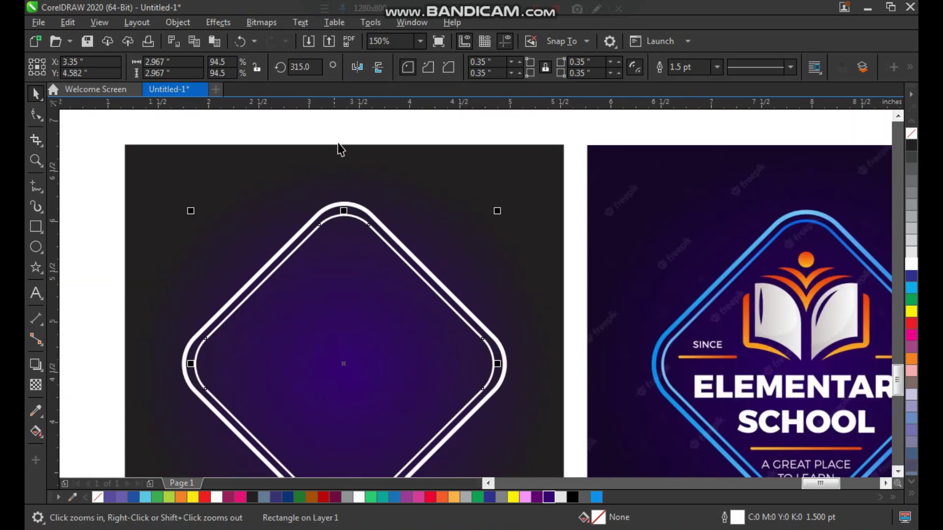
left_click(348, 126)
Step: Sample the bright blue of the reference logo's outer border and apply it to the outer diamond's outline
key("z")
left_click_drag(231, 141, 681, 405)
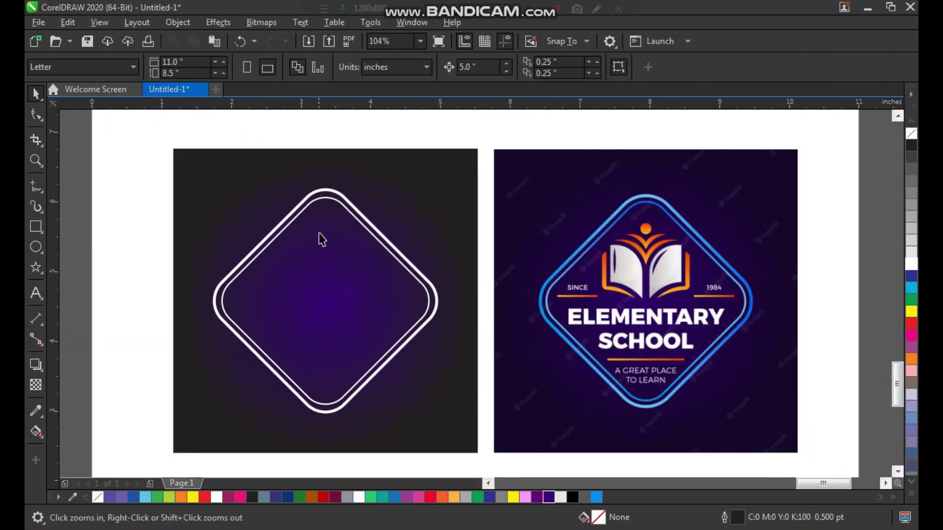
key("space")
left_click(339, 199)
key("z")
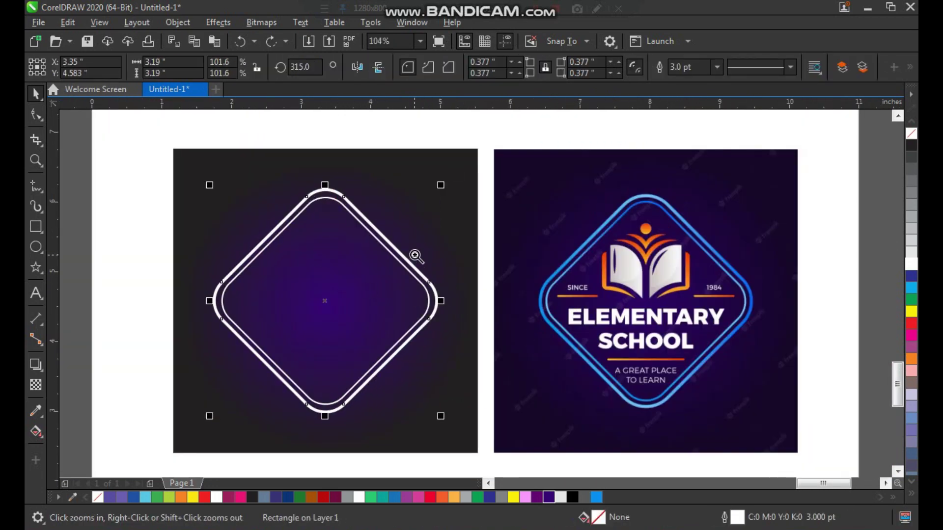
left_click_drag(415, 249, 584, 349)
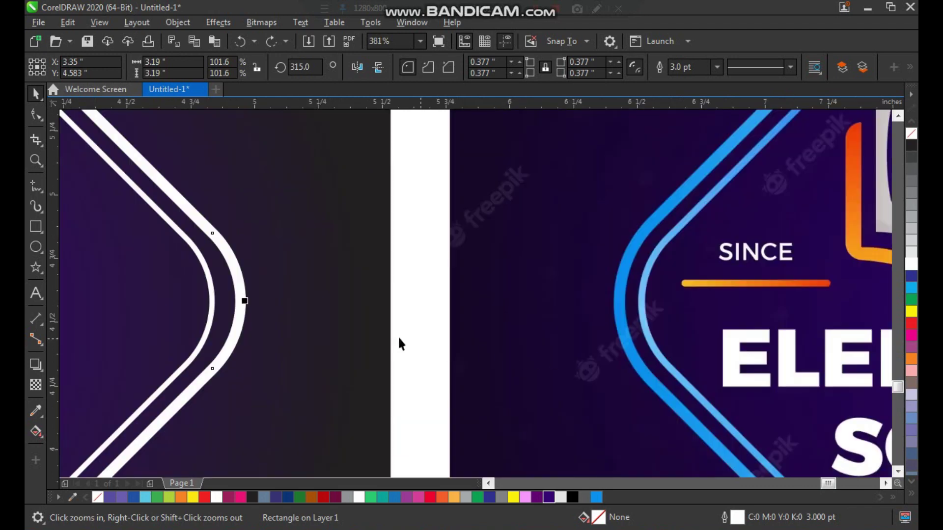
left_click(36, 412)
left_click(625, 295)
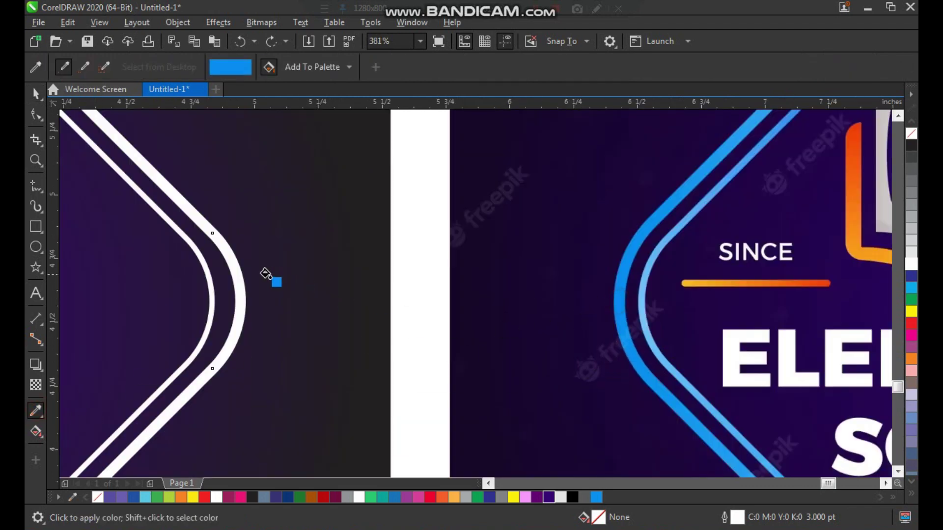
left_click(234, 270)
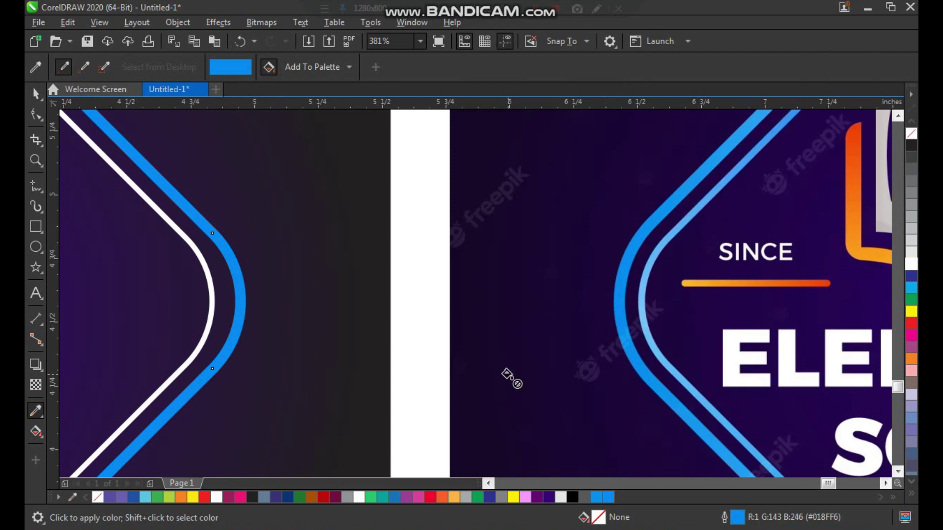
Step: Sample the light blue of the reference logo's inner border and apply it to the inner diamond's outline
key("space")
left_click(219, 305)
left_click(213, 308)
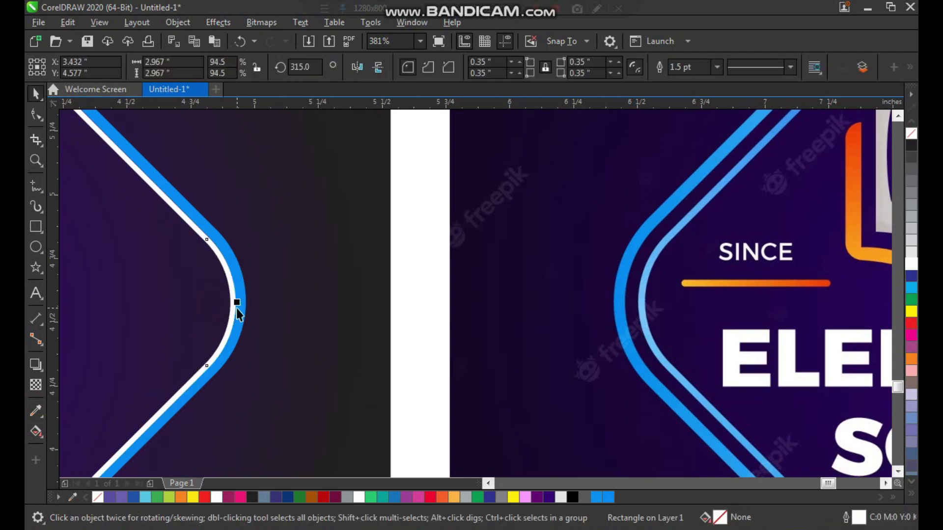
left_click(37, 412)
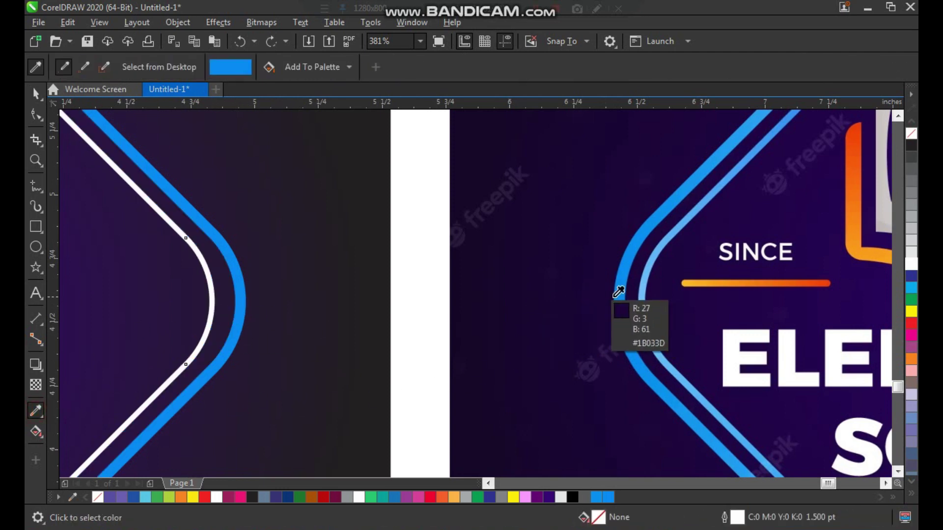
left_click(643, 290)
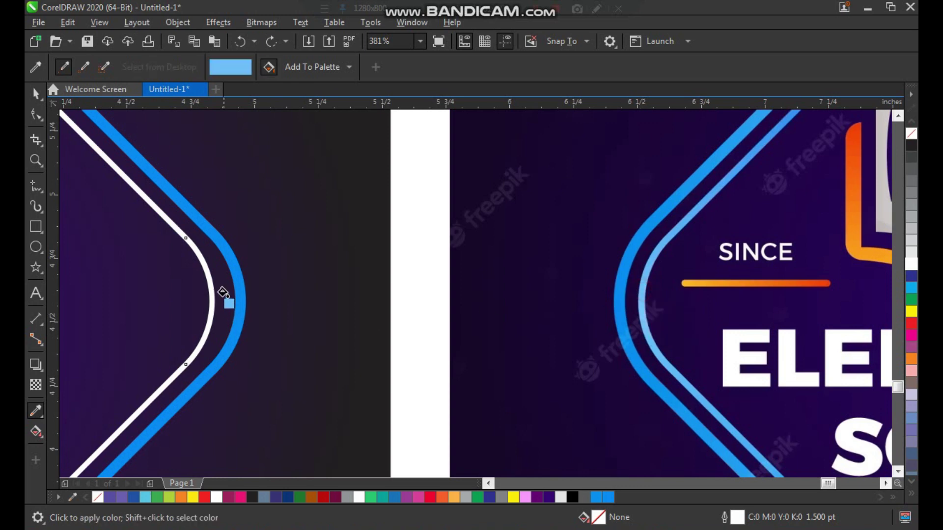
left_click(207, 275)
key("space")
scroll(349, 332, "down", 2)
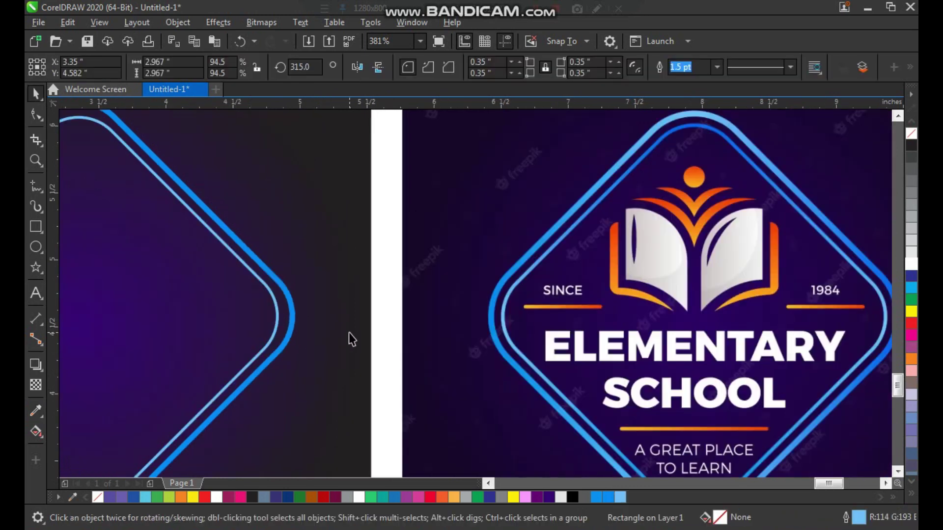
key("z")
left_click_drag(102, 147, 646, 472)
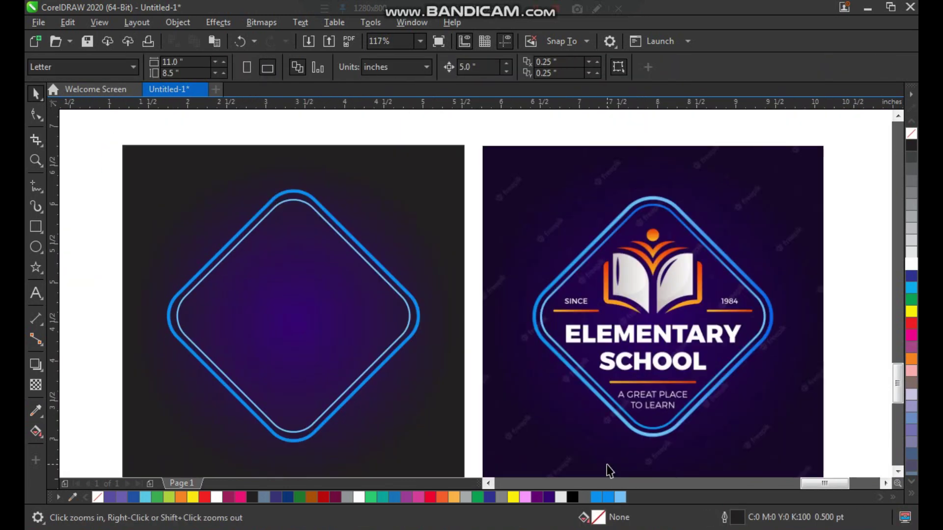
Step: Trace the reference book's left page with the Bézier tool as a closed four-node shape with straight edges
left_click_drag(431, 200, 796, 429)
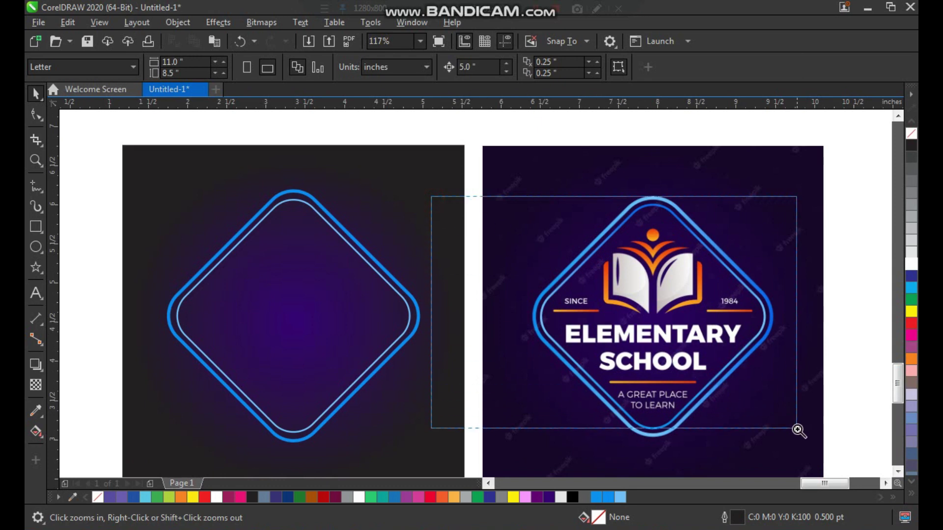
scroll(456, 307, "down", 2)
left_click_drag(391, 274, 643, 428)
scroll(439, 320, "down", 2)
left_click_drag(326, 244, 557, 142)
left_click_drag(315, 208, 549, 450)
left_click(43, 197)
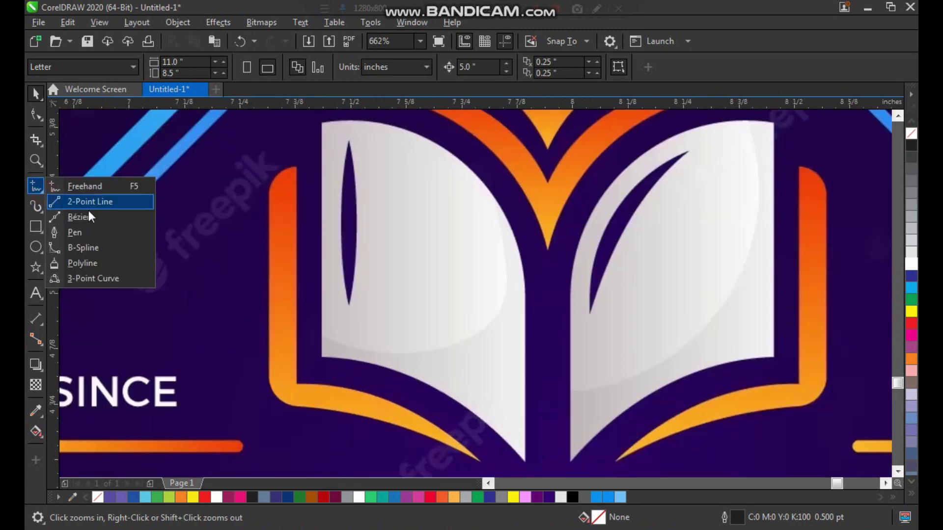
left_click(85, 199)
left_click_drag(322, 123, 322, 356)
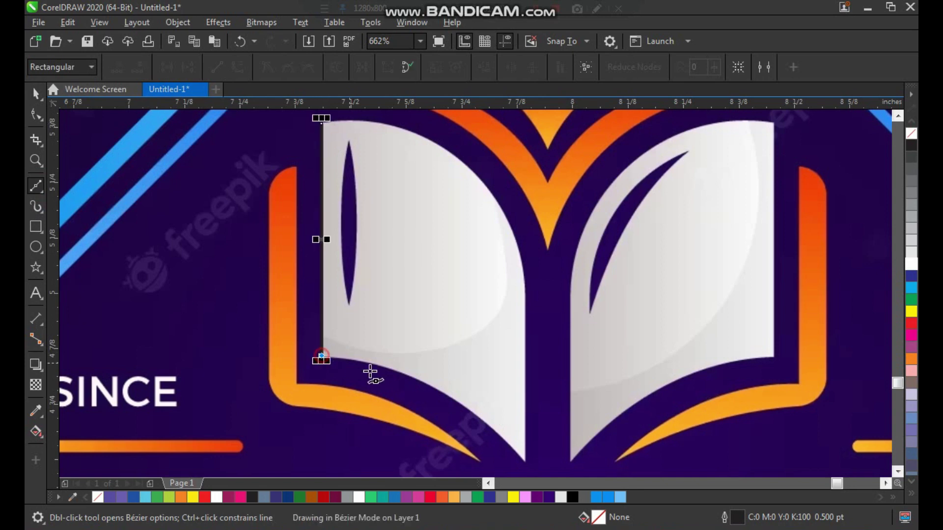
left_click(526, 459)
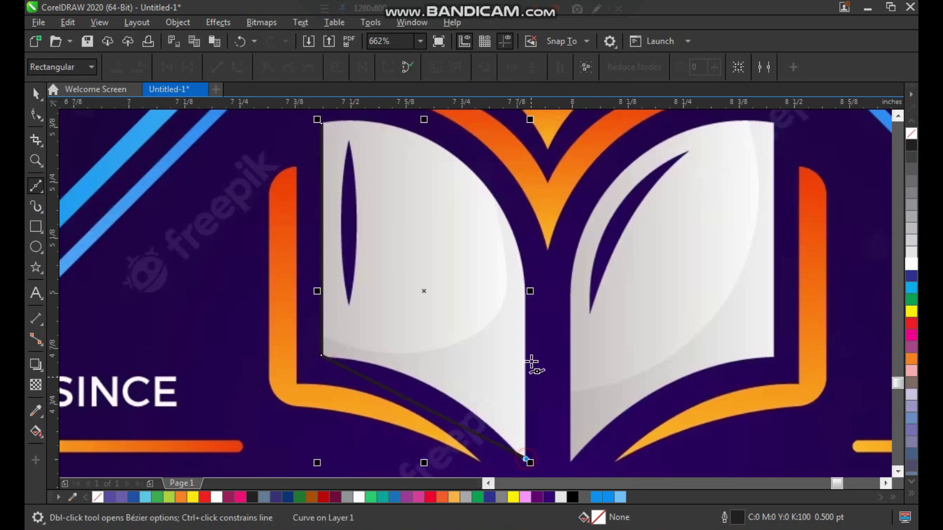
left_click(526, 299)
left_click_drag(321, 123, 321, 122)
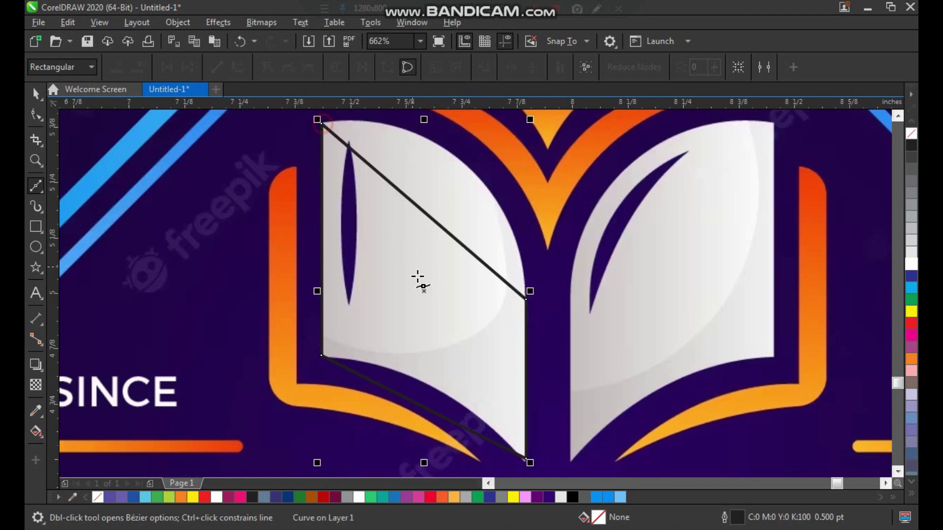
Step: Give the traced page shape a red outline
key("space")
right_click(911, 325)
scroll(366, 304, "down", 2)
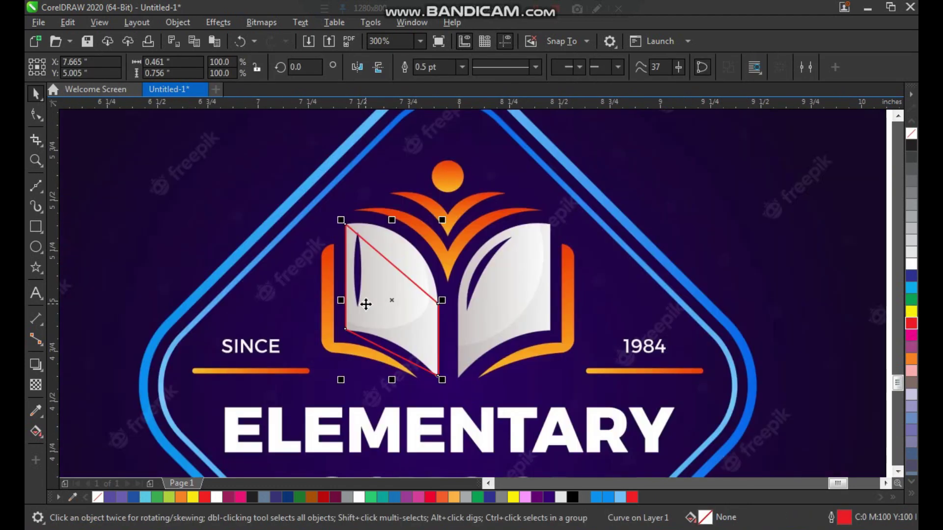
Step: Convert the traced page's segments to curves and bend the upper diagonal edge to follow the page's arch
key("F2")
left_click_drag(316, 190, 560, 408)
key("F10")
left_click_drag(269, 140, 535, 454)
key("z")
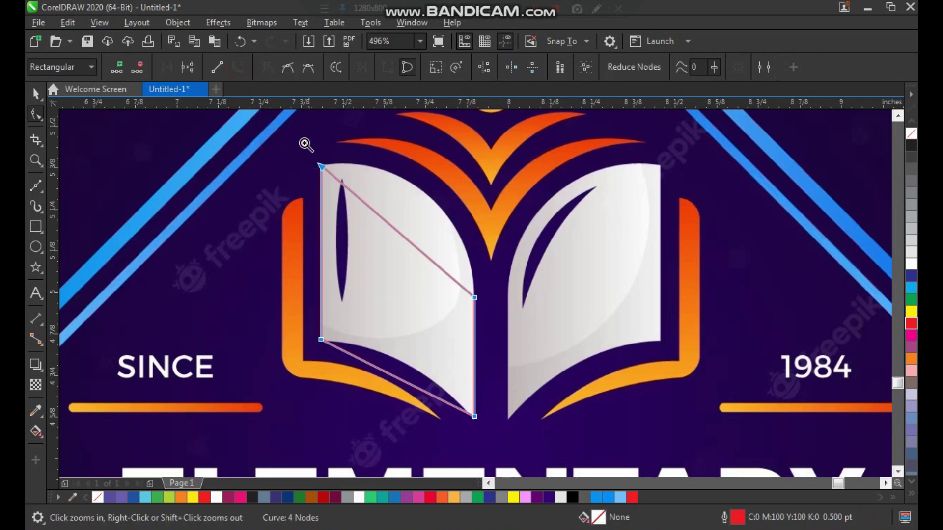
left_click(381, 233)
left_click_drag(531, 311, 652, 227)
left_click(358, 158)
Step: Bend the lower diagonal edge of the traced page to follow the curved bottom of the reference page
scroll(491, 235, "down", 2)
left_click_drag(406, 309, 627, 469)
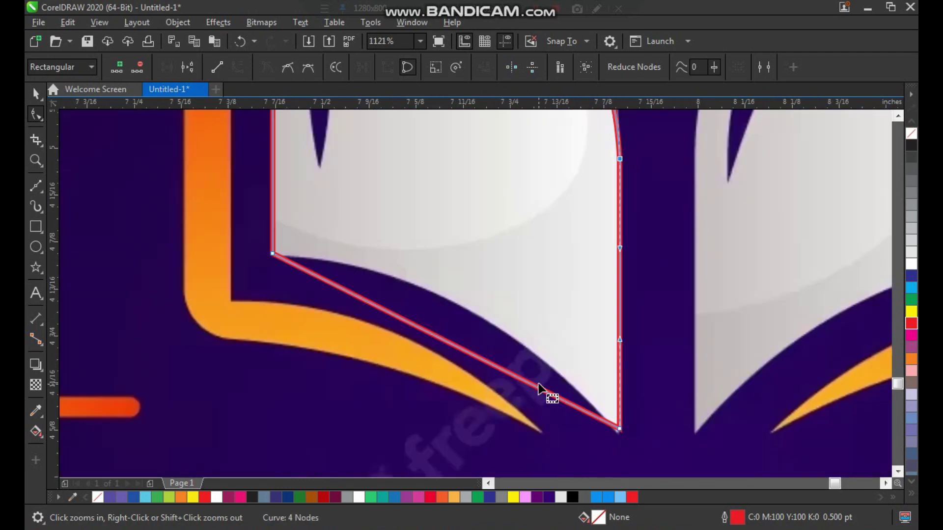
left_click_drag(467, 353, 475, 316)
scroll(476, 316, "down", 2)
key("F2")
scroll(465, 267, "down", 1)
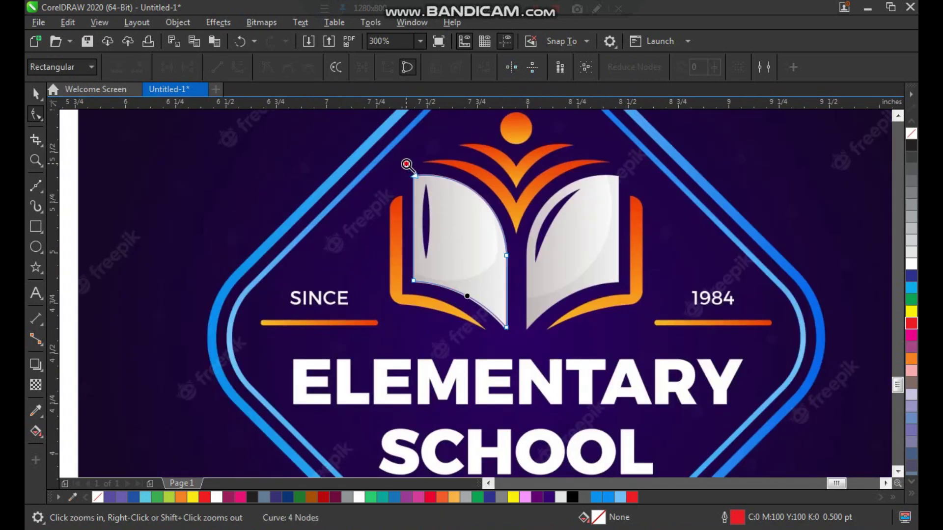
Step: Draw a closed two-node Bézier line about 0.367 in tall along the middle of the left page's dark slit
left_click_drag(406, 164, 566, 330)
key("space")
key("z")
left_click_drag(311, 131, 480, 341)
left_click(37, 186)
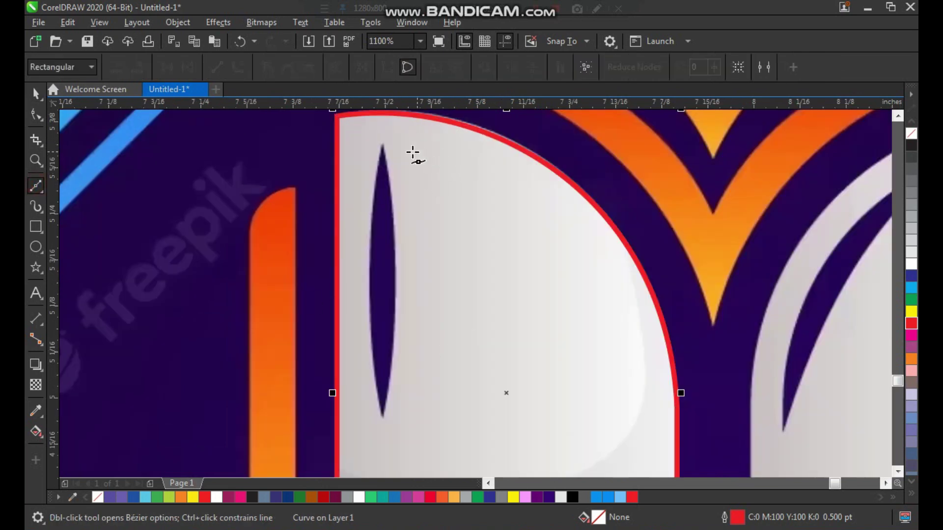
left_click_drag(383, 147, 381, 416)
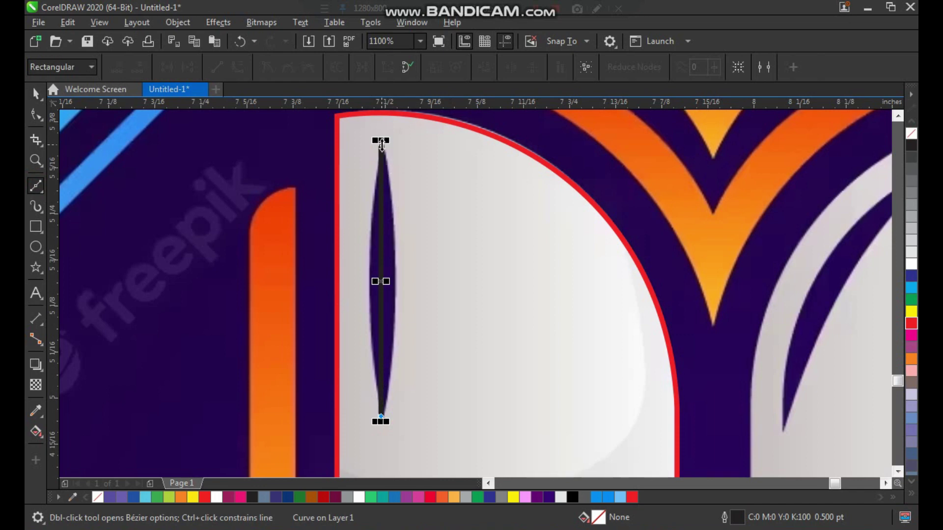
key("space")
Step: Convert the slit line's segments to curves and bend one segment outward to the slit's left edge
key("F10")
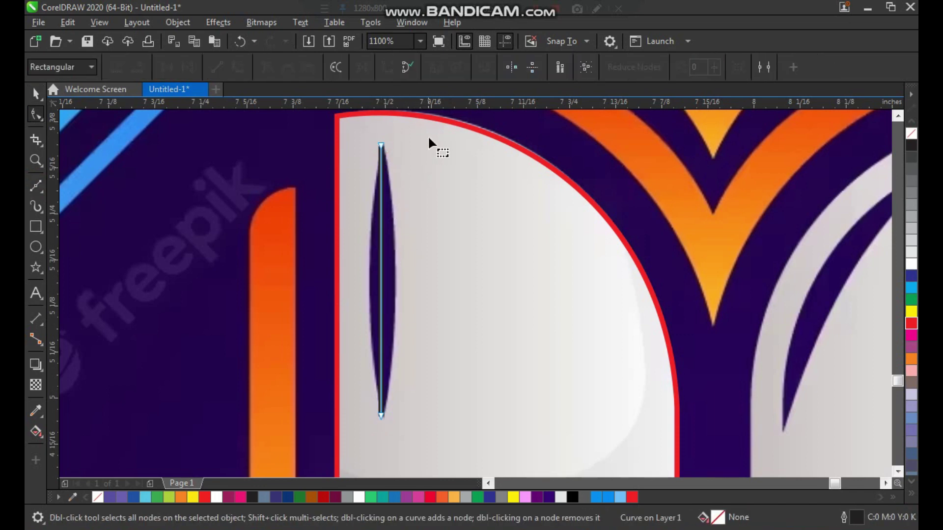
left_click_drag(428, 133, 350, 425)
left_click(237, 67)
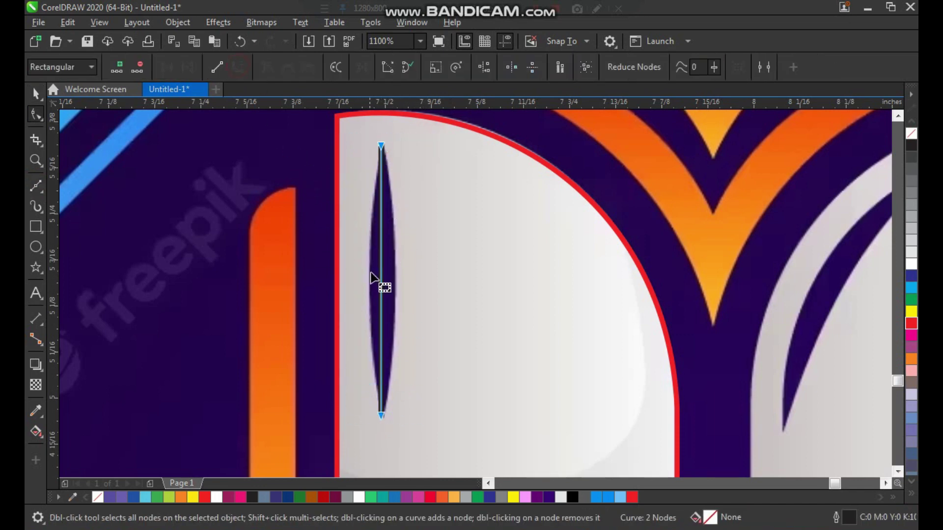
left_click_drag(382, 269, 368, 291)
key("space")
scroll(375, 279, "up", 3)
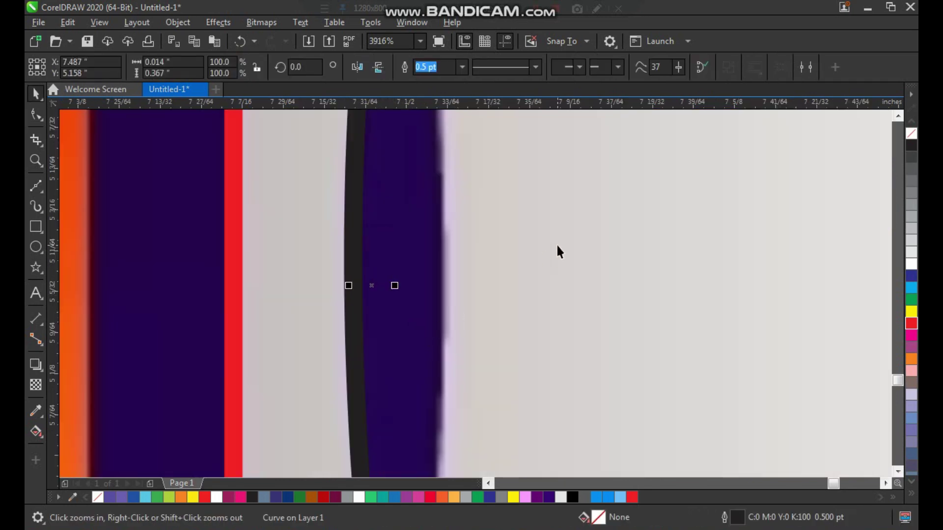
scroll(662, 131, "down", 3)
scroll(491, 253, "up", 3)
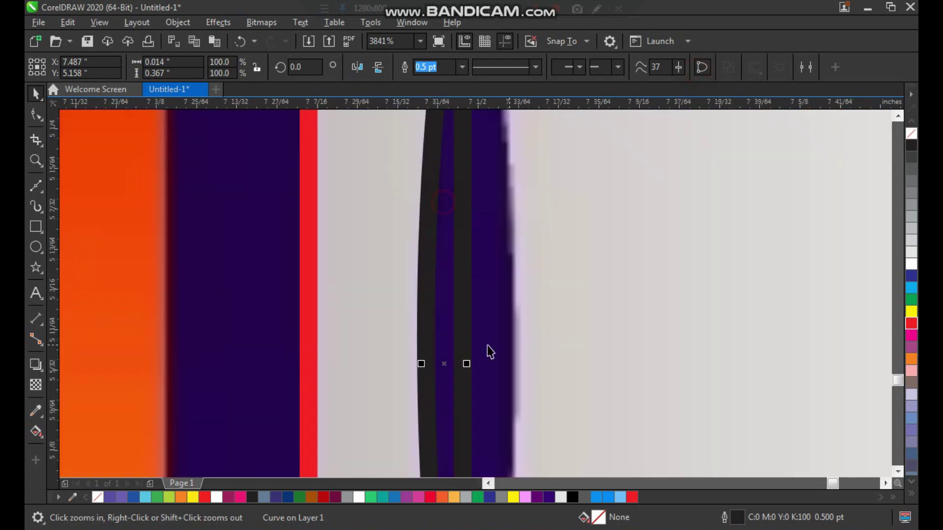
key("F10")
key("space")
scroll(417, 324, "down", 3)
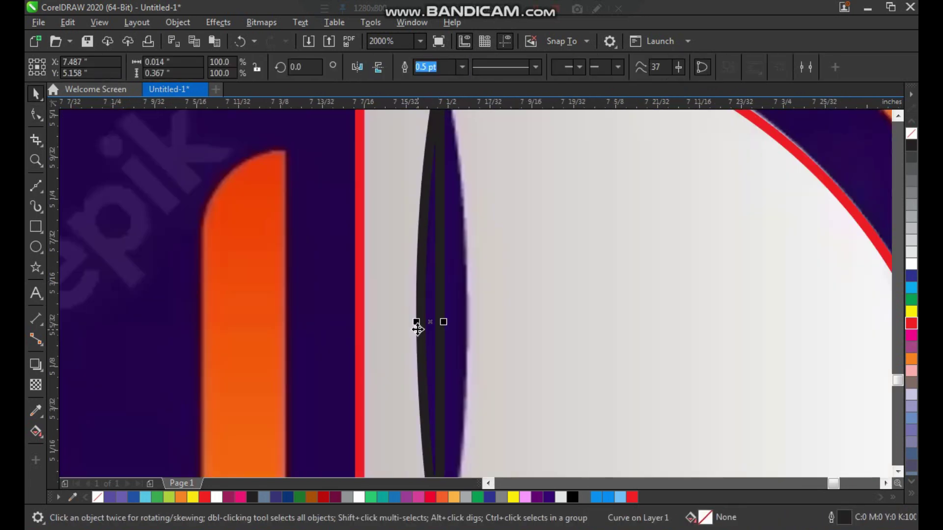
left_click_drag(417, 323, 473, 327)
right_click(473, 327)
key("ctrl+z")
Step: Mirror a copy of the half slit horizontally to the opposite side and weld the two halves together
left_click_drag(415, 322, 444, 322)
right_click(444, 322)
left_click(429, 317, "shift")
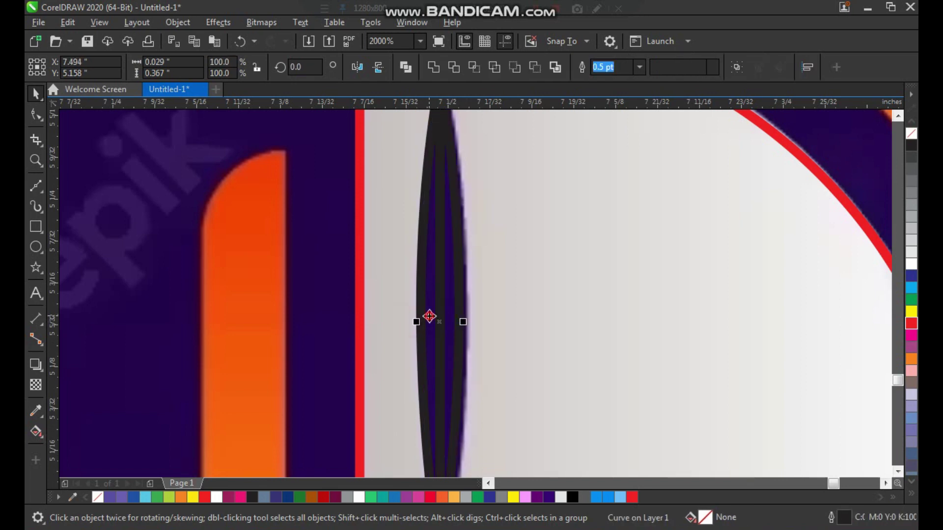
left_click(434, 67)
left_click(434, 67)
Step: Widen the welded slit shape toward the right to about 0.032 in to match the reference slit
scroll(417, 324, "up", 4)
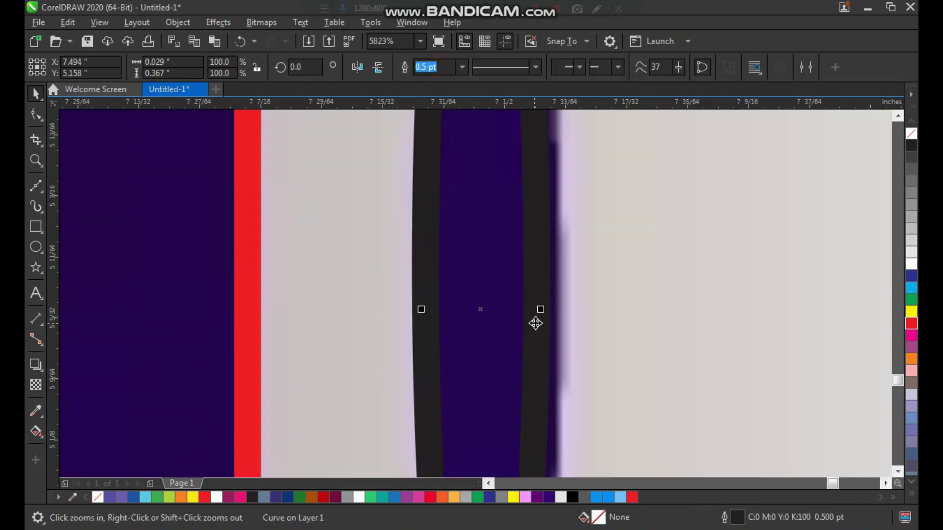
left_click_drag(541, 310, 551, 309)
scroll(484, 246, "down", 10)
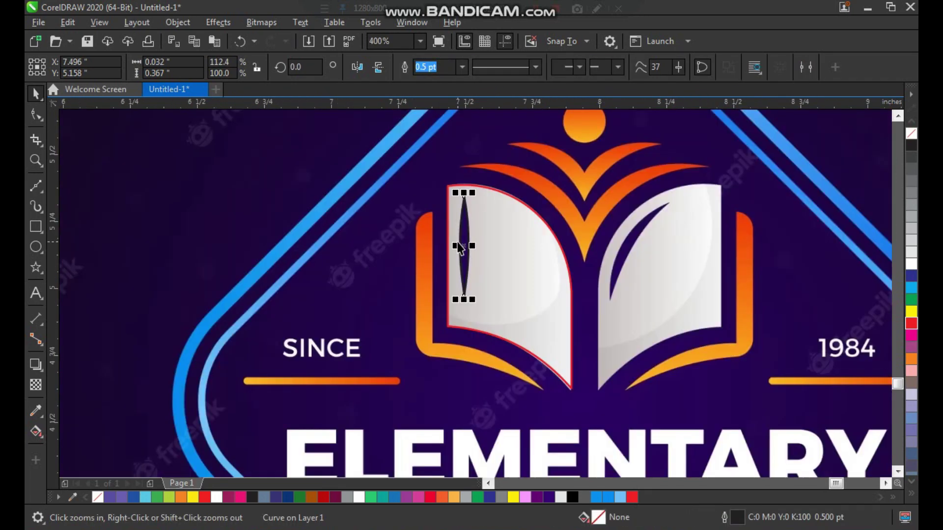
Step: Trim the slit shape out of the traced left page and fill the page with white
left_click(577, 292)
left_click(468, 224, "shift")
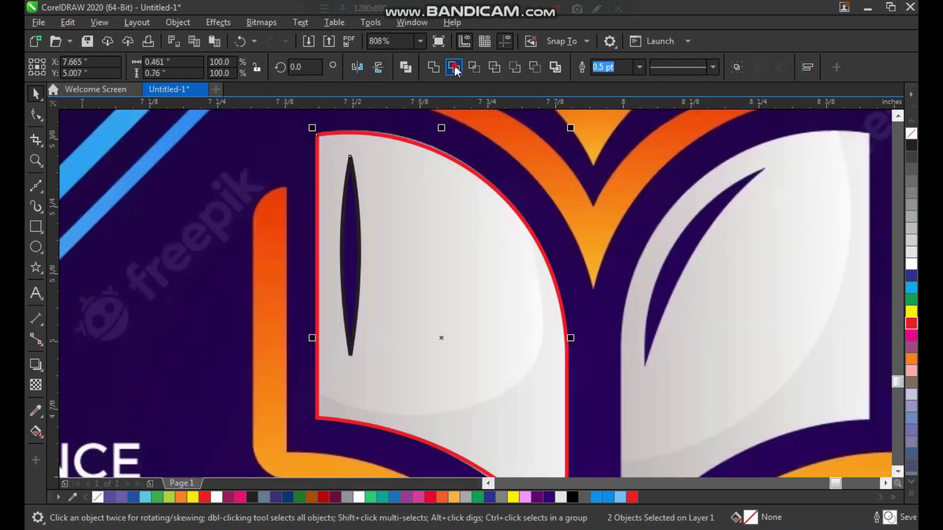
left_click(454, 65)
left_click_drag(432, 258, 411, 274)
key("ctrl+z")
left_click(912, 265)
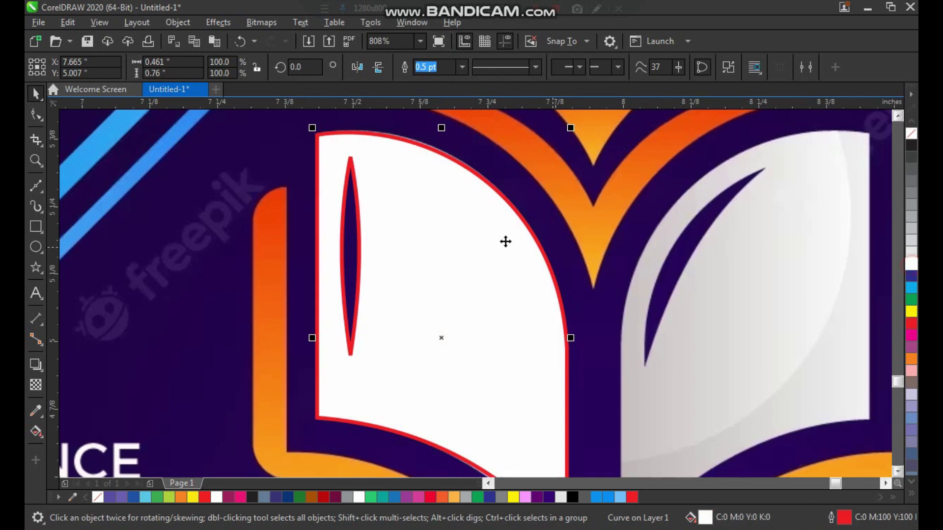
Step: Trace the orange cover strip beside the left page with the Bézier tool as a closed six-node shape with straight edges
key("F3")
left_click(325, 224)
key("F2")
left_click_drag(323, 213, 517, 398)
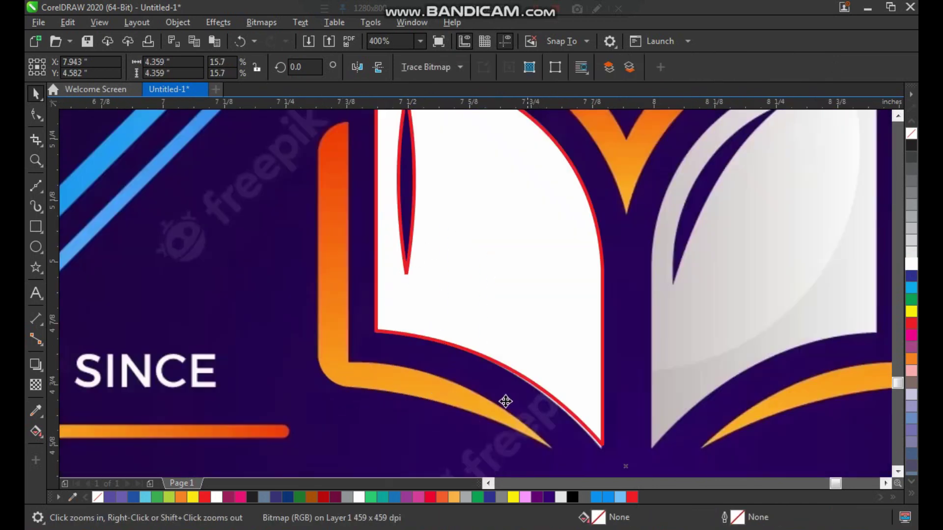
left_click(36, 185)
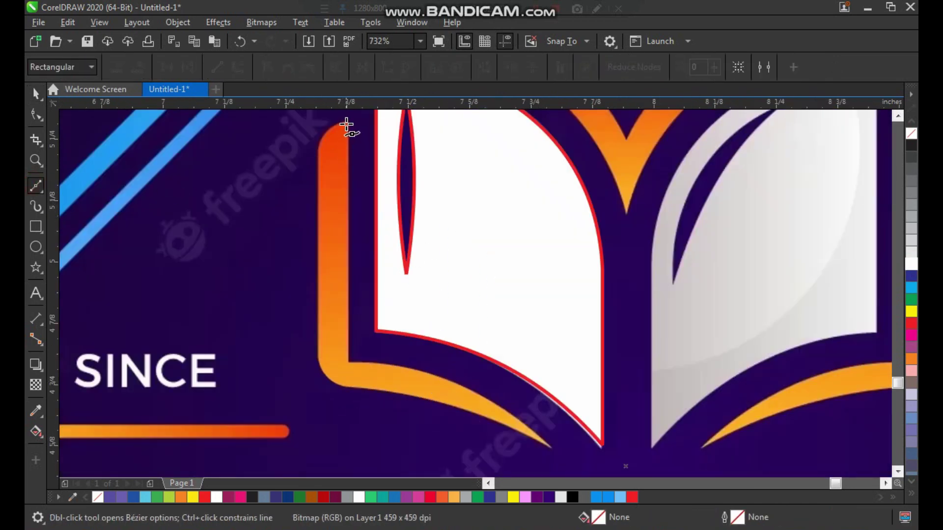
left_click(349, 124)
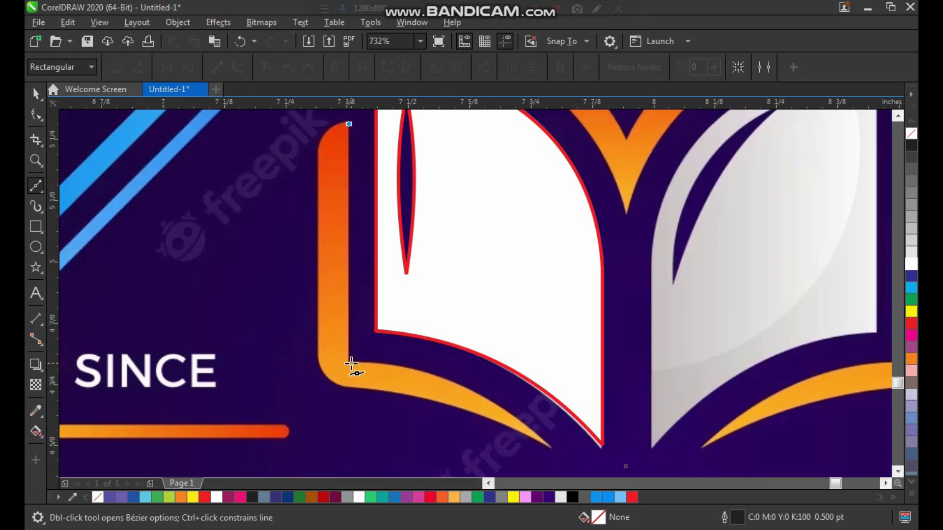
left_click(349, 362)
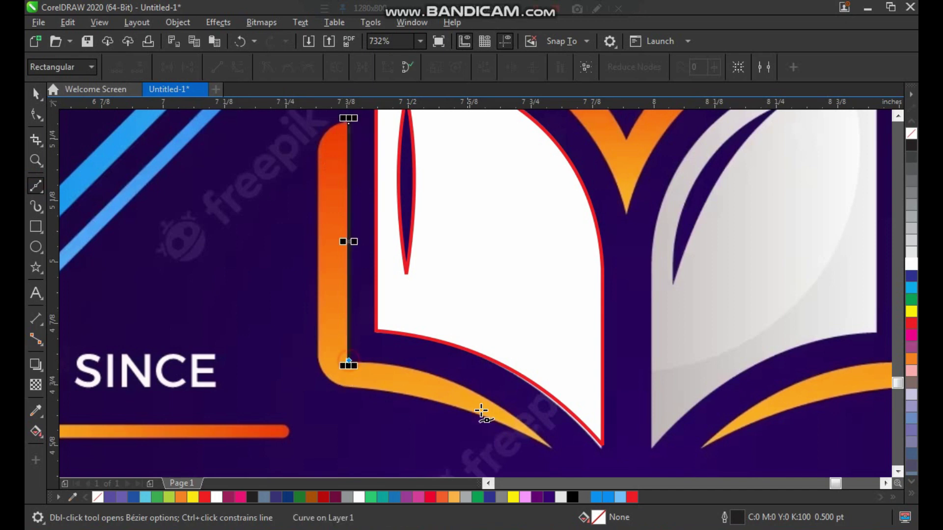
left_click(549, 447)
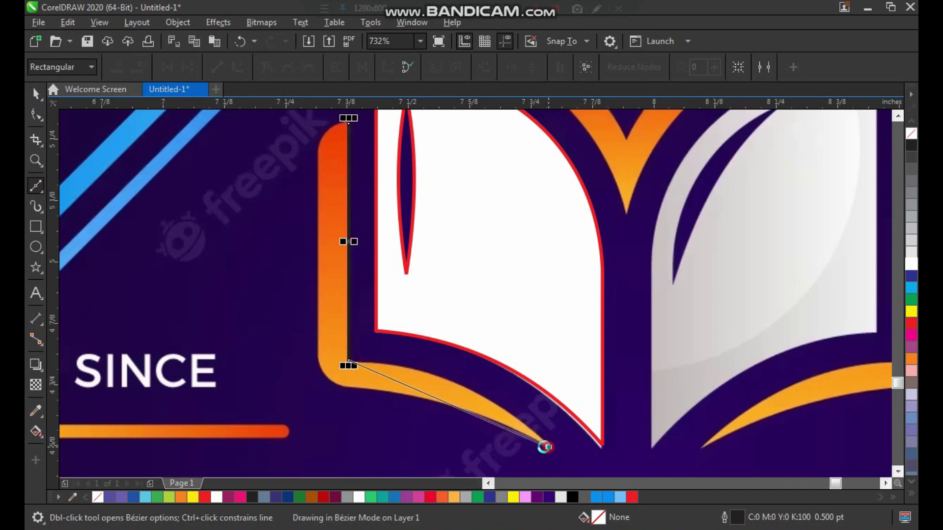
left_click(349, 387)
left_click(318, 348)
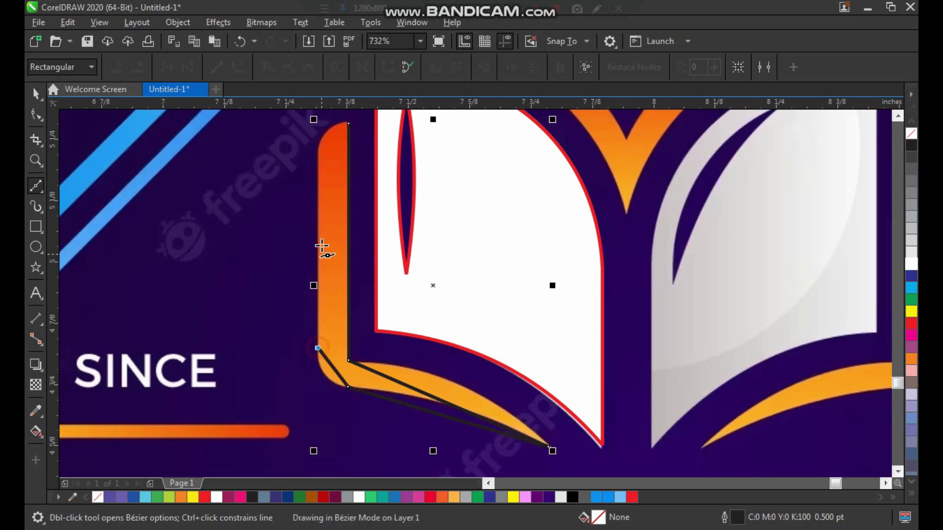
left_click(318, 148)
left_click(347, 124)
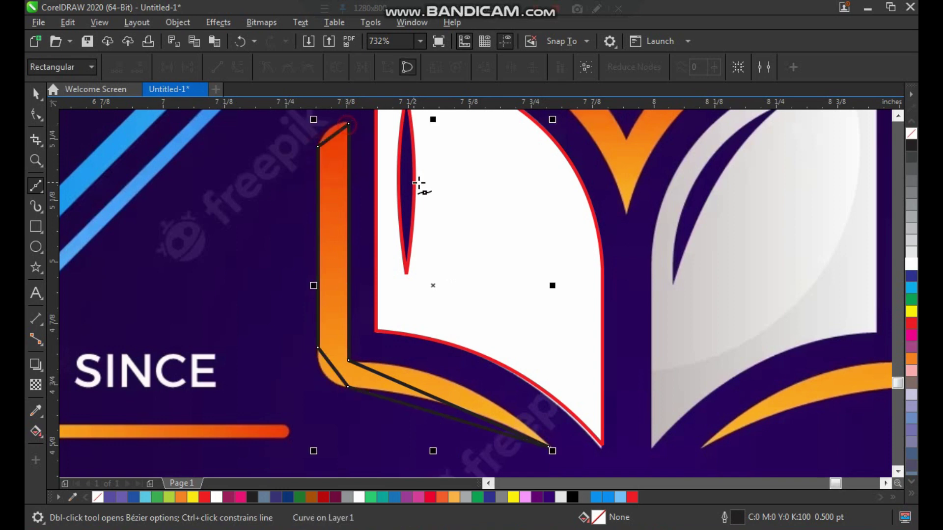
Step: Give the traced cover strip a red outline and convert its segments to curves
key("space")
right_click(911, 323)
key("F3")
key("F2")
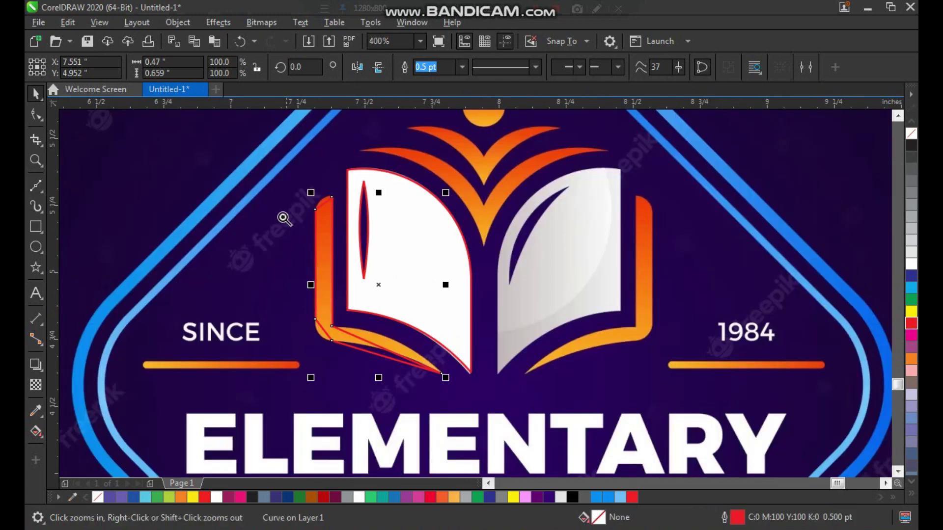
left_click_drag(255, 157, 539, 425)
key("F10")
left_click_drag(305, 139, 582, 450)
Step: Bend the two long lower edges of the traced cover strip to follow the curved tail of the reference
key("z")
left_click_drag(378, 309, 478, 397)
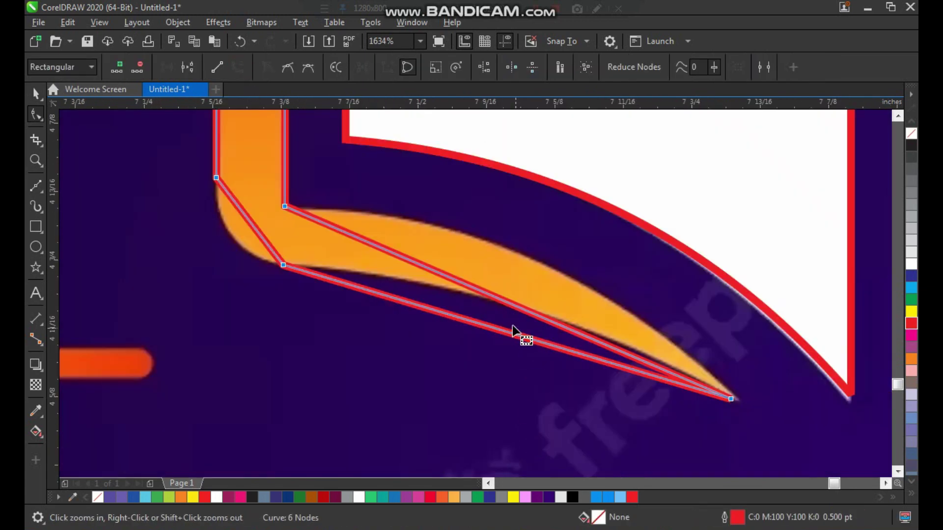
left_click_drag(526, 315, 547, 267)
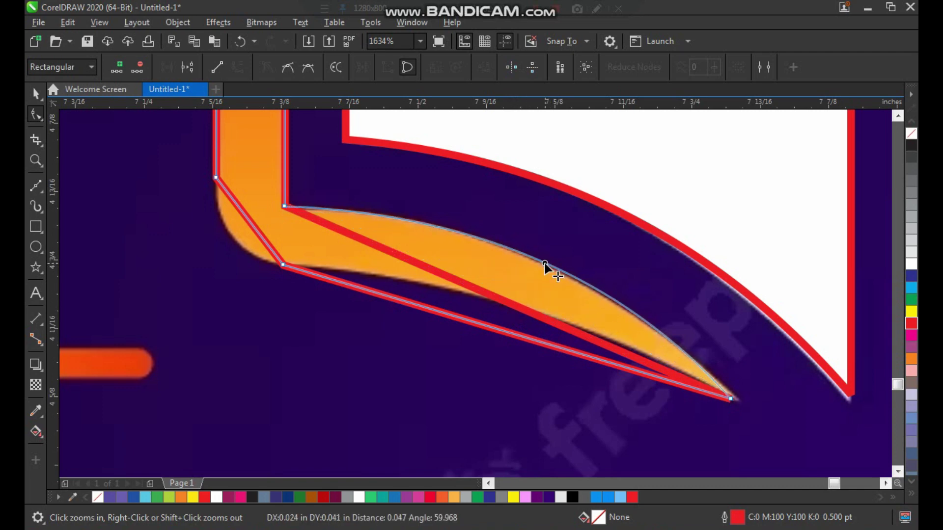
left_click_drag(526, 341, 533, 311)
Step: Bend the cover strip's lower-left and upper-left diagonal segments to match the rounded corners of the reference
key("F2")
left_click_drag(200, 162, 329, 310)
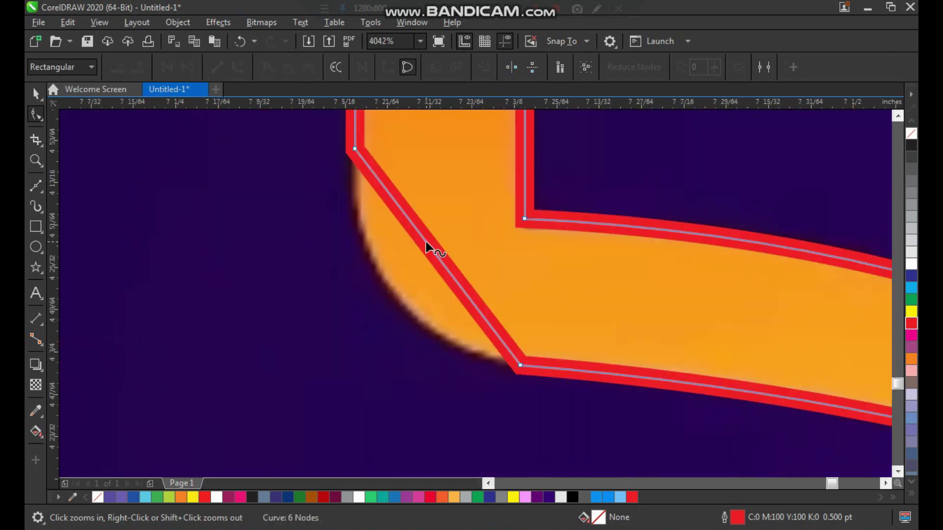
left_click_drag(427, 249, 391, 290)
scroll(372, 336, "down", 3)
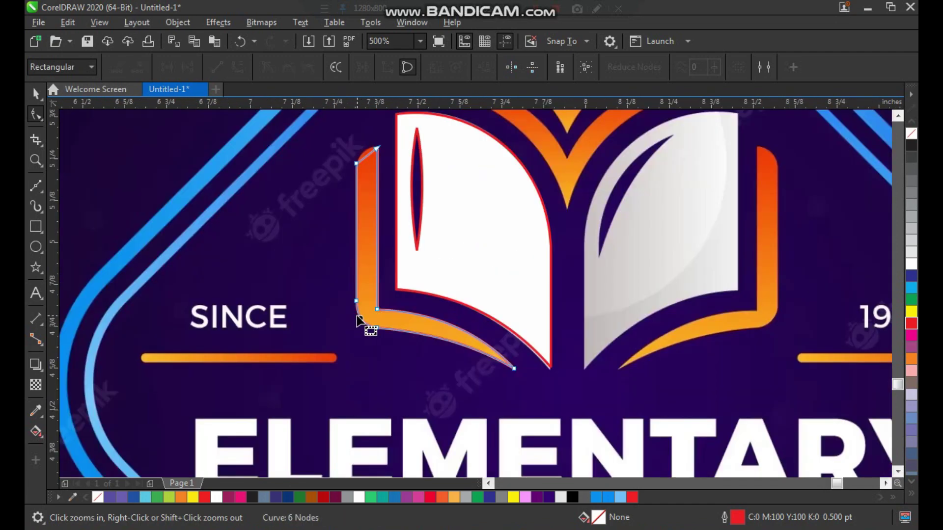
left_click_drag(362, 138, 394, 191)
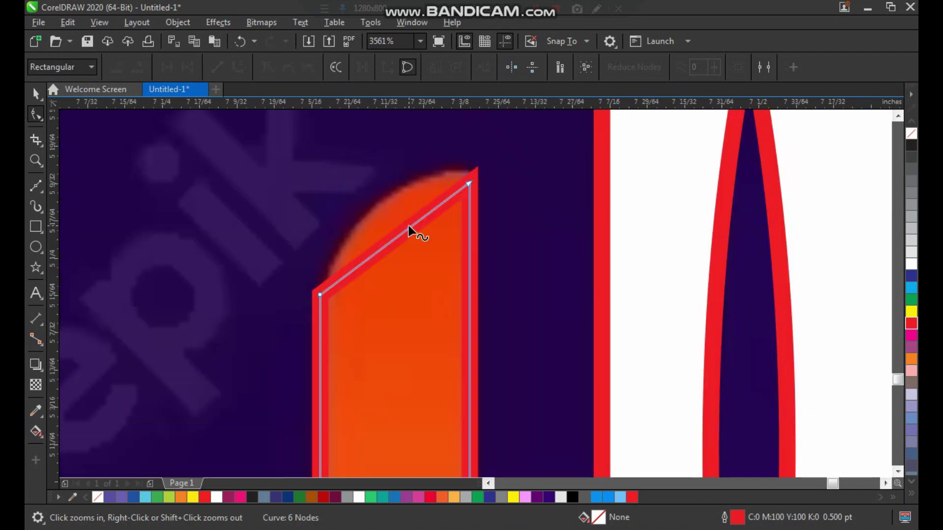
left_click_drag(408, 227, 391, 198)
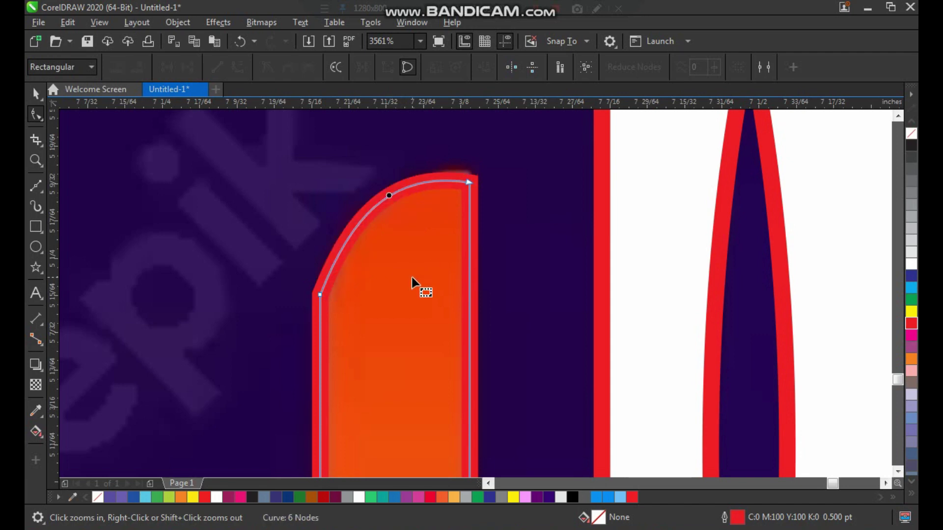
scroll(330, 244, "down", 2)
scroll(330, 244, "down", 1)
key("space")
key("F2")
left_click_drag(302, 147, 650, 426)
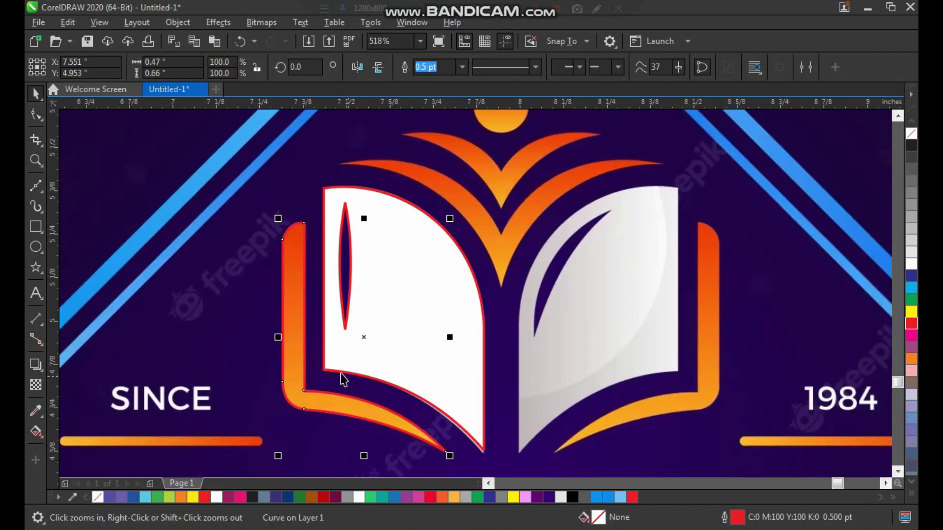
left_click(366, 329, "shift")
scroll(360, 289, "down", 1)
key("z")
left_click_drag(310, 172, 584, 368)
Step: Trace the left half of the upper orange chevron with the Bézier tool as a closed three-node shape about 0.287 by 0.211 in
key("F2")
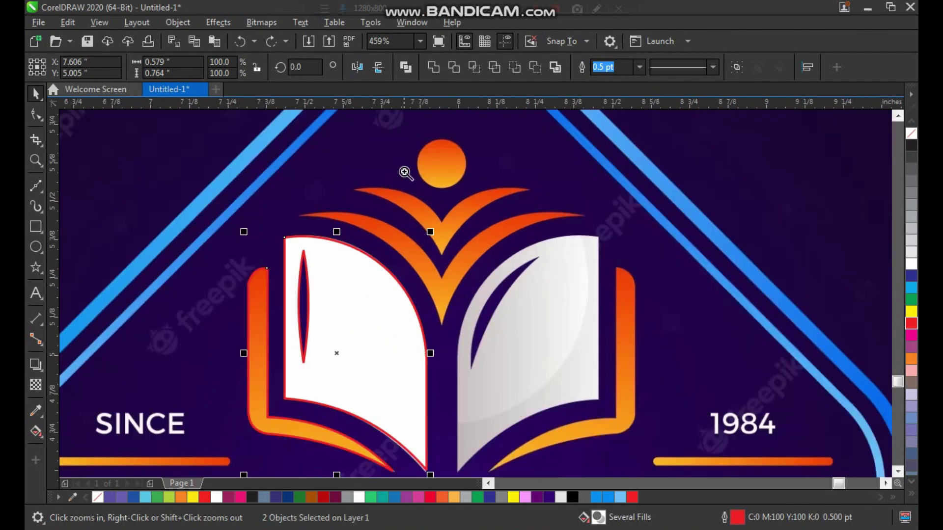
left_click_drag(300, 132, 558, 367)
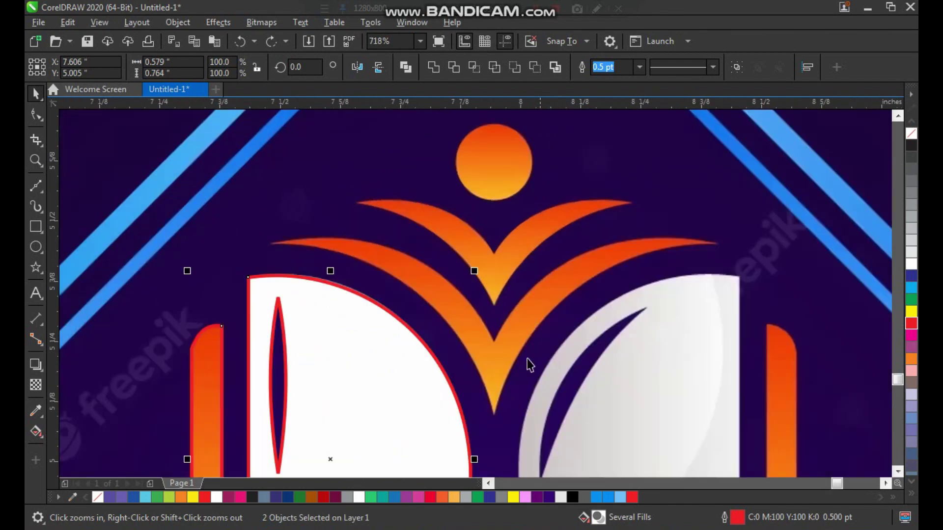
left_click(35, 186)
scroll(467, 303, "up", 2)
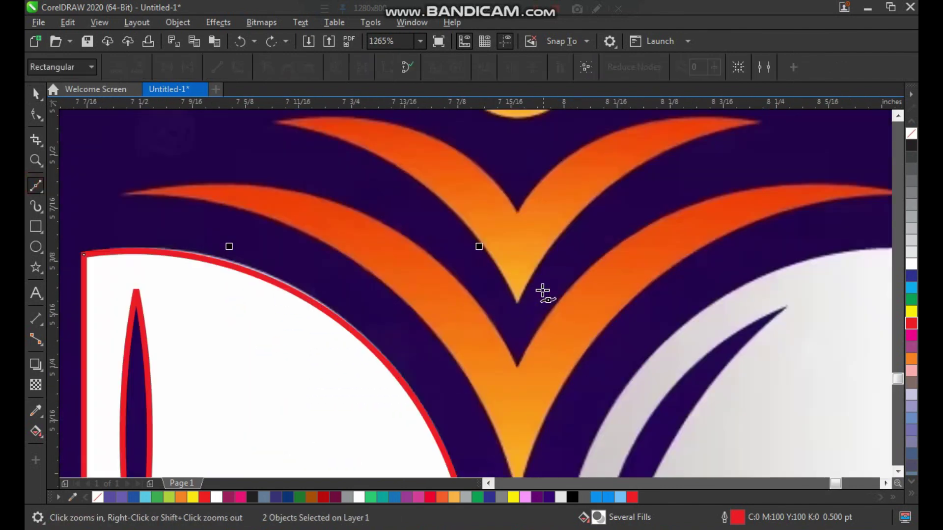
left_click(518, 210)
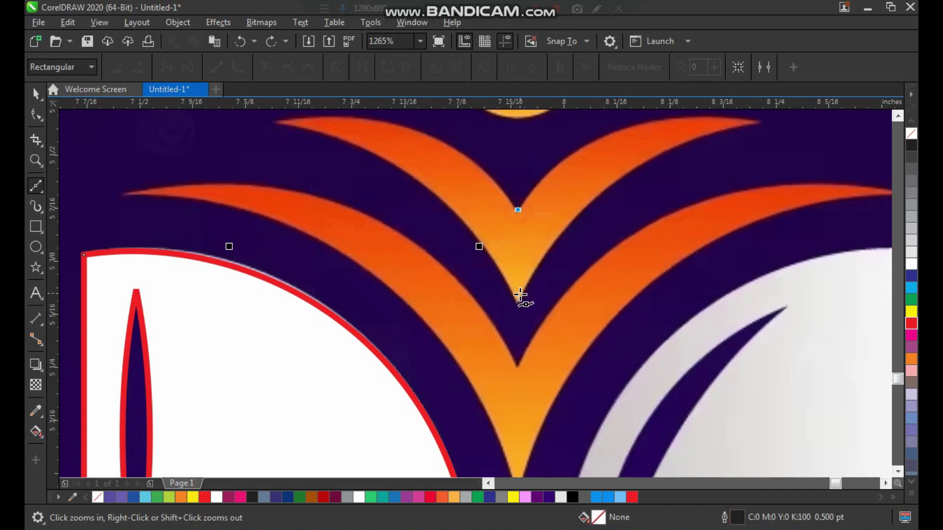
left_click(518, 299)
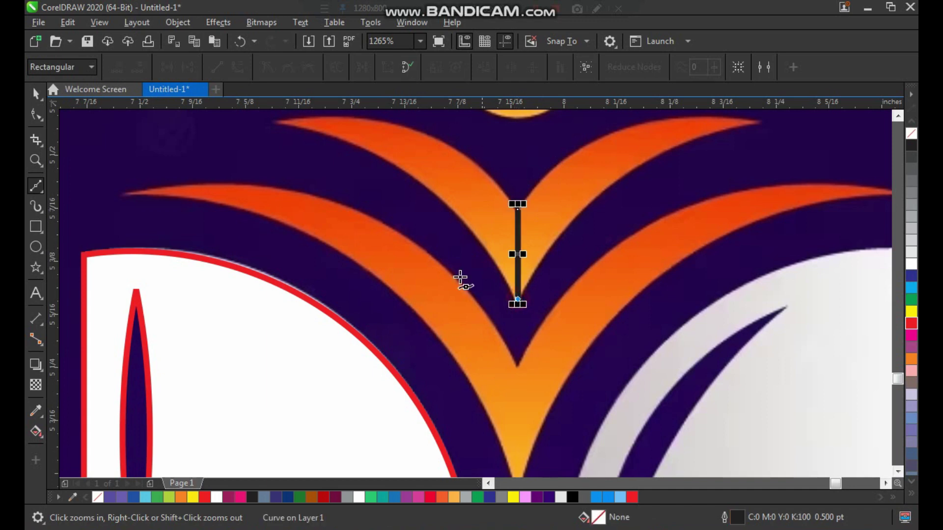
left_click(274, 120)
left_click(518, 209)
key("space")
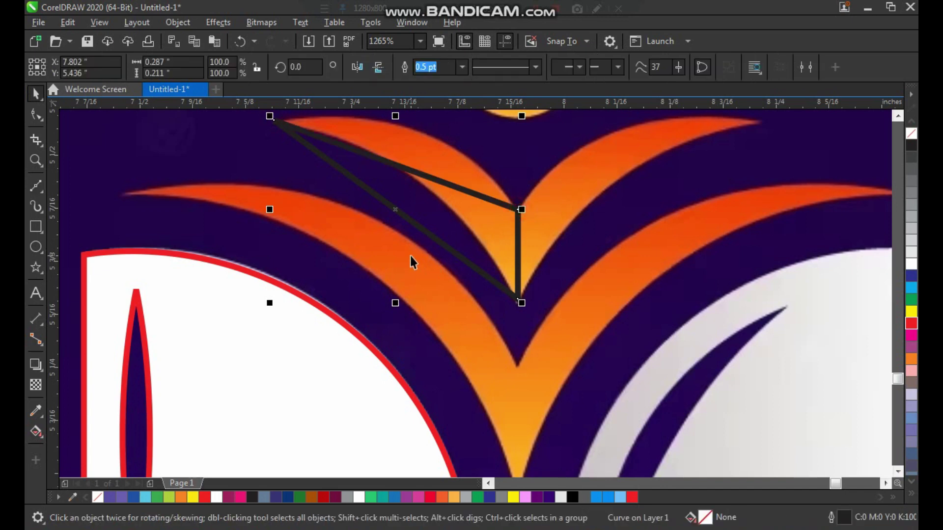
Step: Give the traced half of the upper chevron a red outline
scroll(375, 204, "down", 2)
key("F2")
left_click_drag(309, 128, 513, 286)
right_click(911, 324)
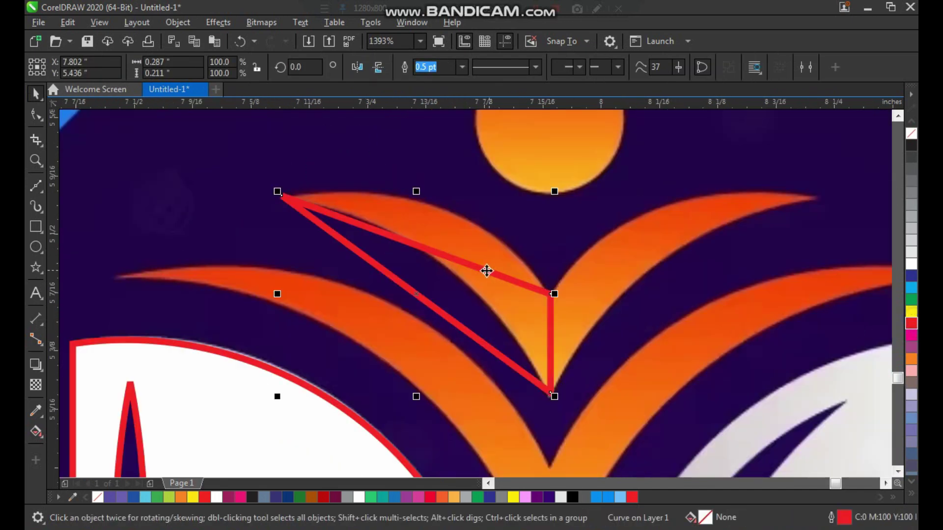
Step: Select all nodes of the traced chevron half and convert its segments to curves
key("F10")
left_click_drag(242, 142, 595, 403)
left_click(427, 251)
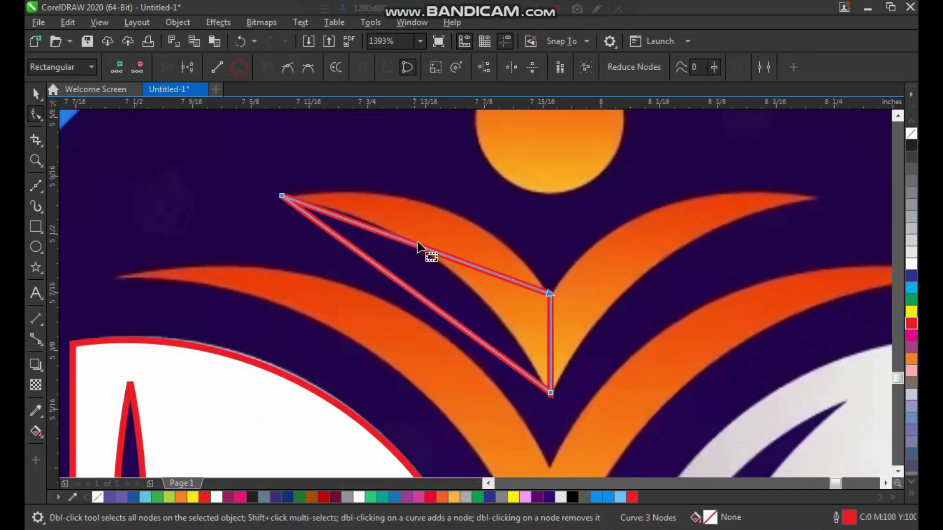
Step: Bend the upper and lower diagonal segments of the upper chevron's left half to follow the reference curves
left_click_drag(428, 253, 435, 211)
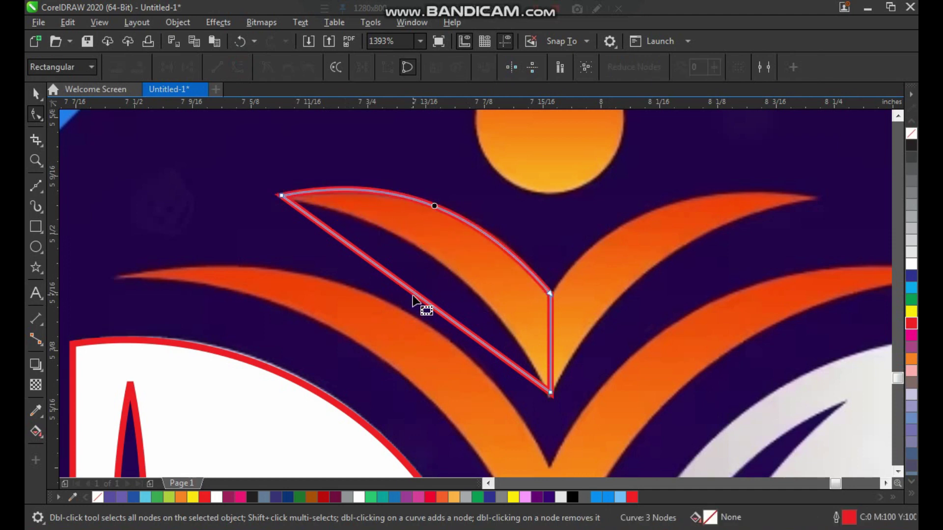
left_click_drag(421, 299, 440, 262)
key("space")
Step: Trace the left half of the lower orange chevron with the Bézier tool as a closed three-node shape
scroll(396, 279, "down", 2)
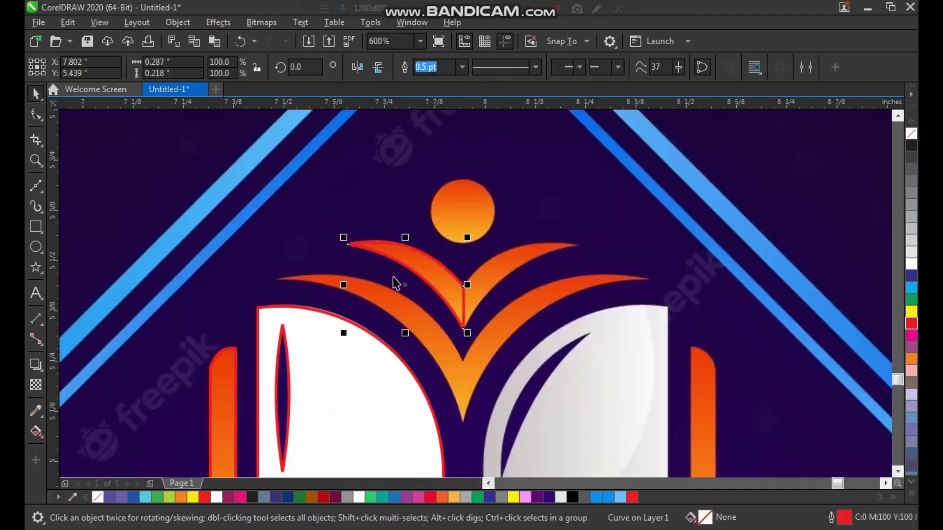
key("F2")
left_click_drag(310, 224, 588, 477)
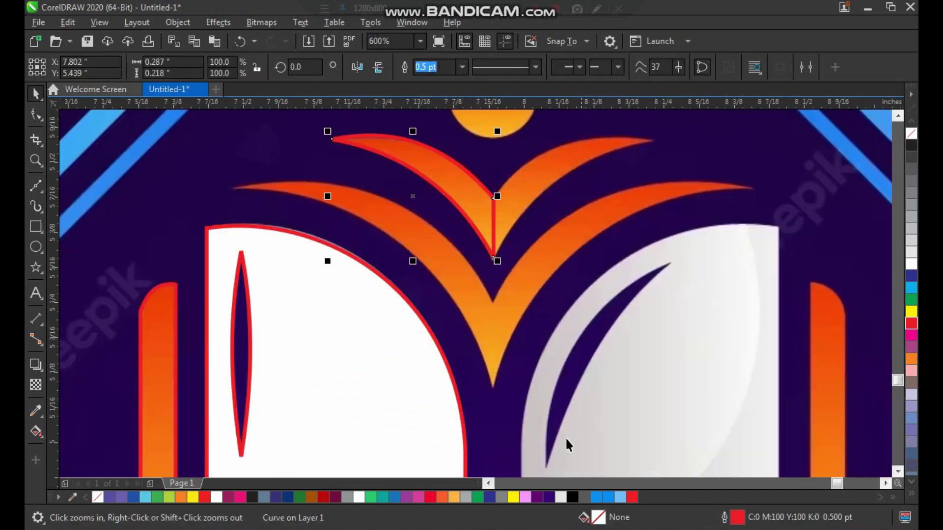
left_click(39, 185)
left_click(492, 294)
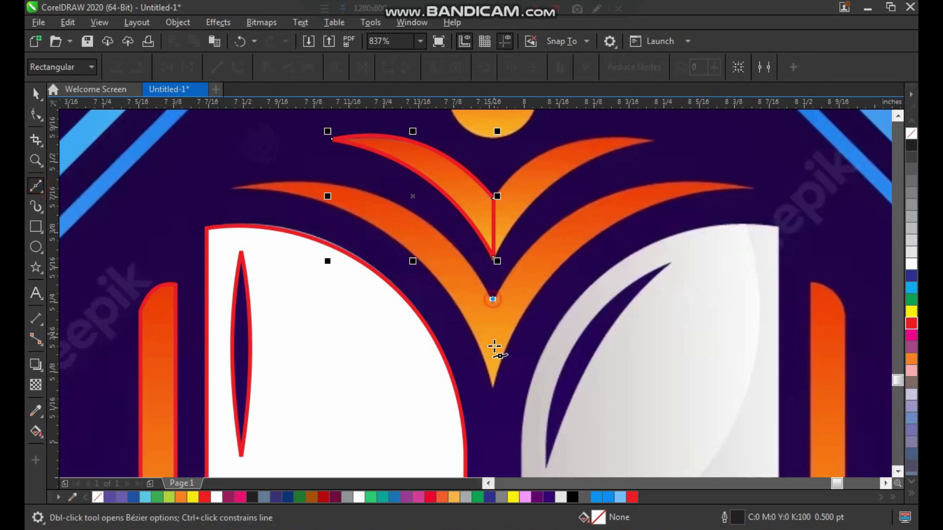
left_click(492, 389)
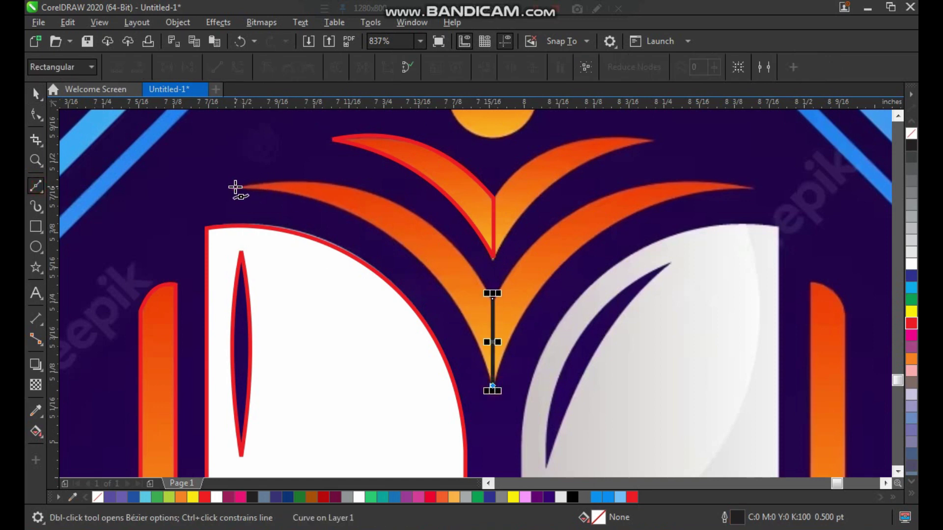
left_click(235, 187)
left_click(492, 297)
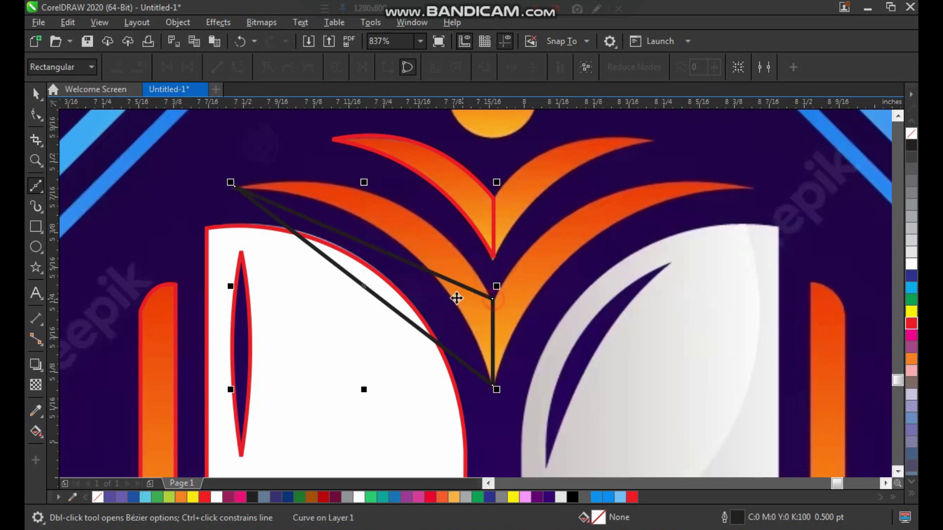
key("space")
Step: Convert the lower chevron half's segments to curves and bend both diagonals to the reference, giving a shape about 0.46 by 0.365 in
key("F10")
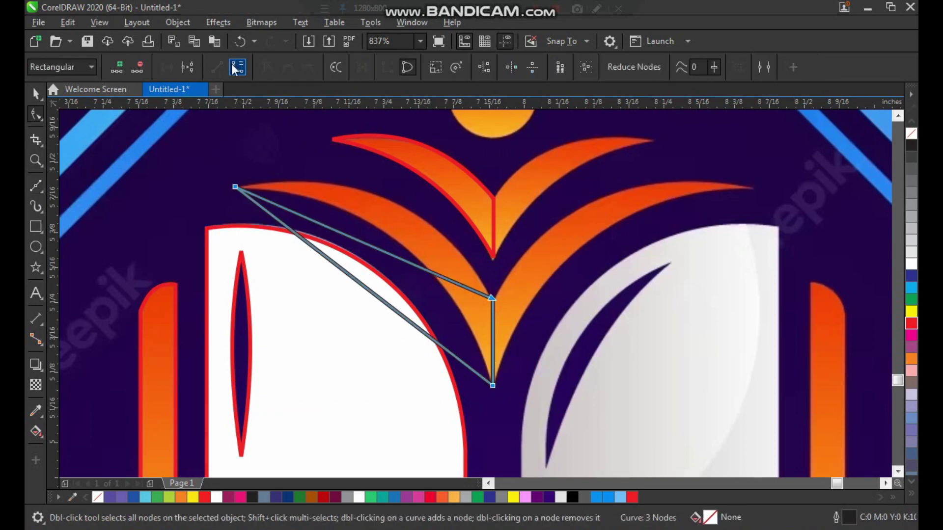
left_click(234, 68)
left_click_drag(365, 251, 384, 199)
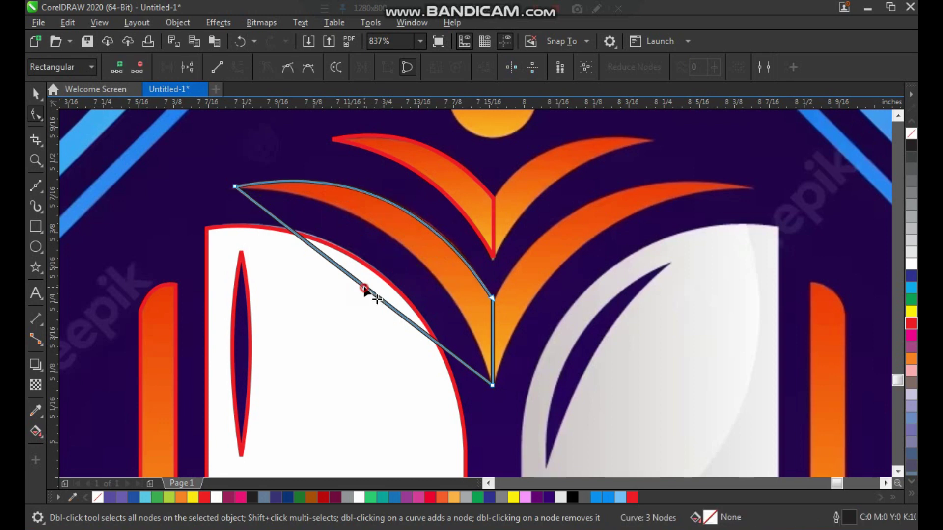
left_click_drag(363, 290, 399, 243)
key("space")
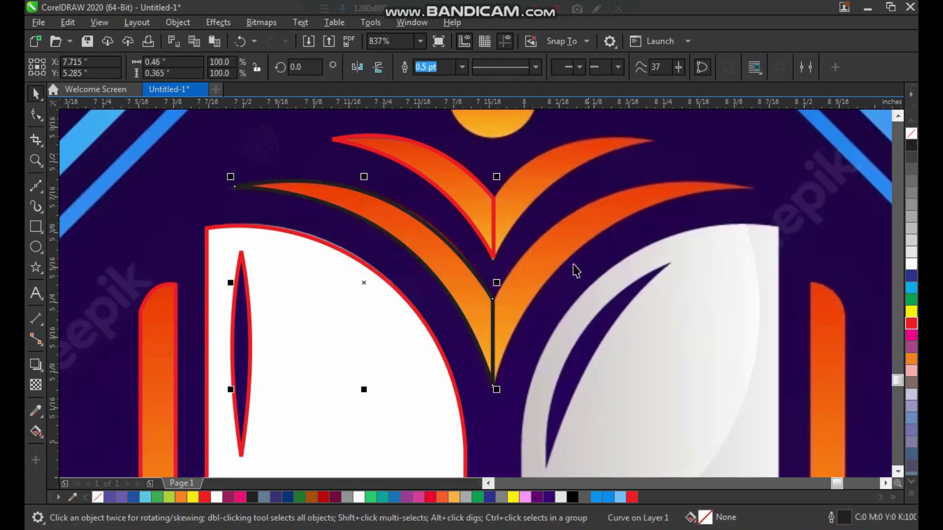
Step: Give the traced left half of the lower chevron a red outline
left_click(494, 209, "shift")
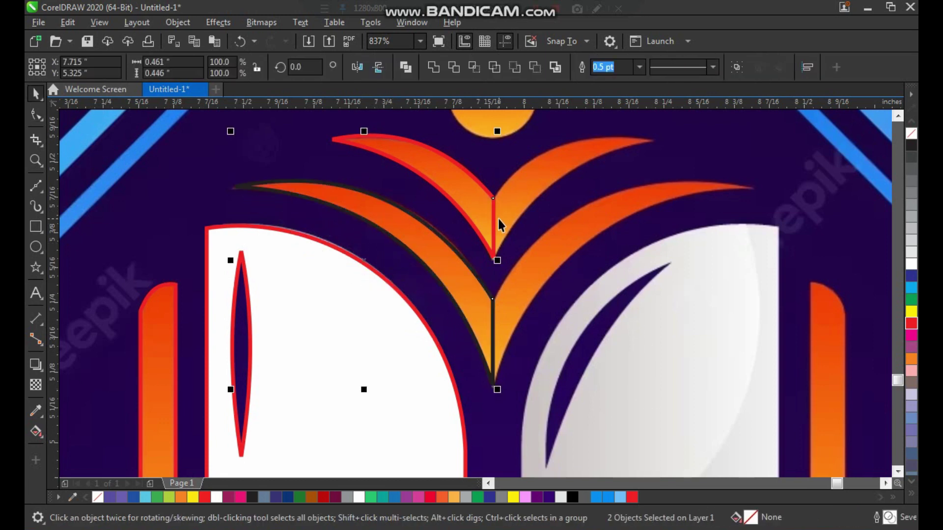
left_click(452, 270)
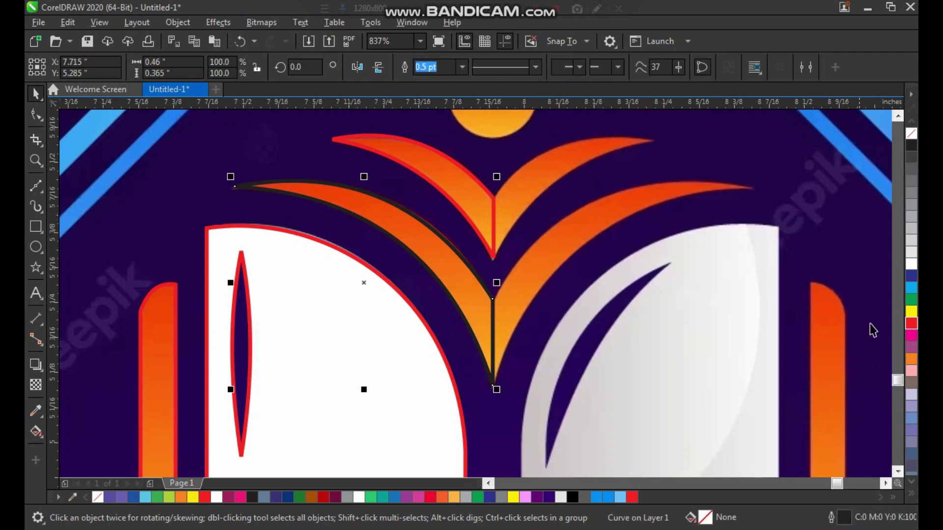
right_click(910, 325)
Step: Mirror a copy of the left page, cover strip and both chevron halves onto the right side of the emblem
scroll(404, 246, "down", 4)
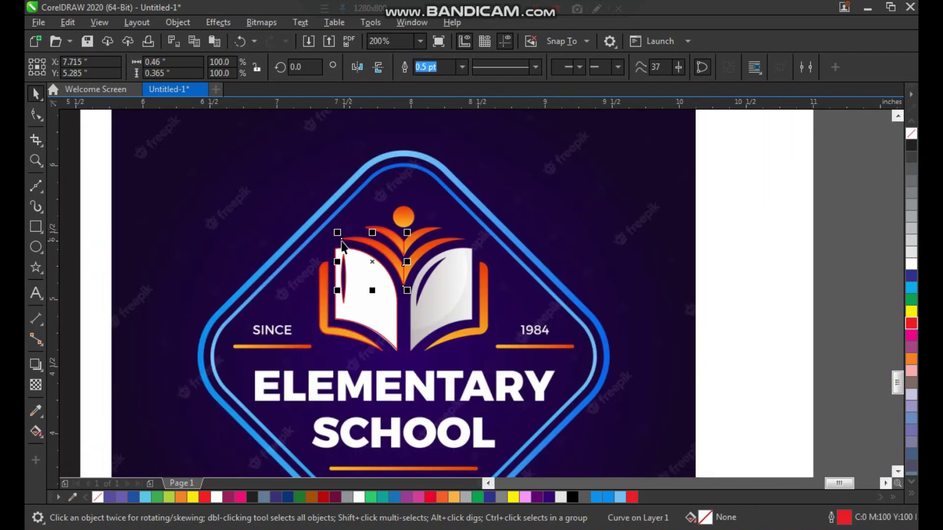
key("z")
left_click(363, 297)
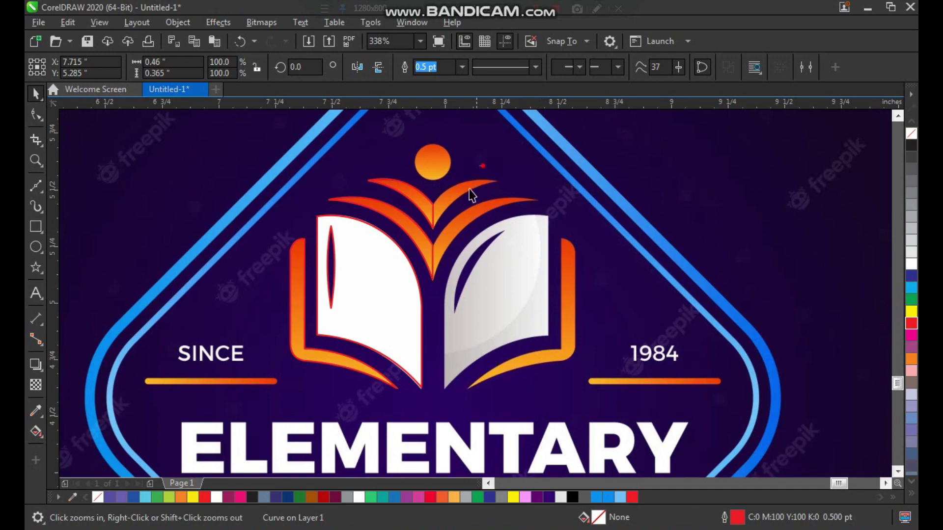
key("space")
left_click_drag(484, 169, 265, 396)
right_click(499, 285)
left_click_drag(285, 282, 500, 285, "ctrl")
key("z")
left_click_drag(532, 341, 534, 347)
scroll(419, 295, "down", 2)
left_click(445, 183)
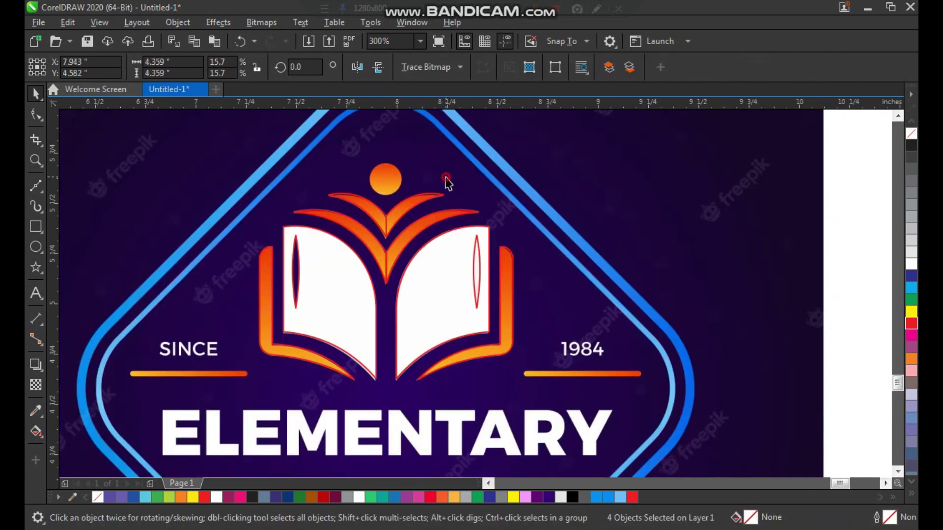
Step: Weld the left and right halves of the upper chevron into one shape
key("F2")
left_click_drag(343, 193, 440, 292)
key("space")
left_click(421, 193)
left_click(475, 195, "shift")
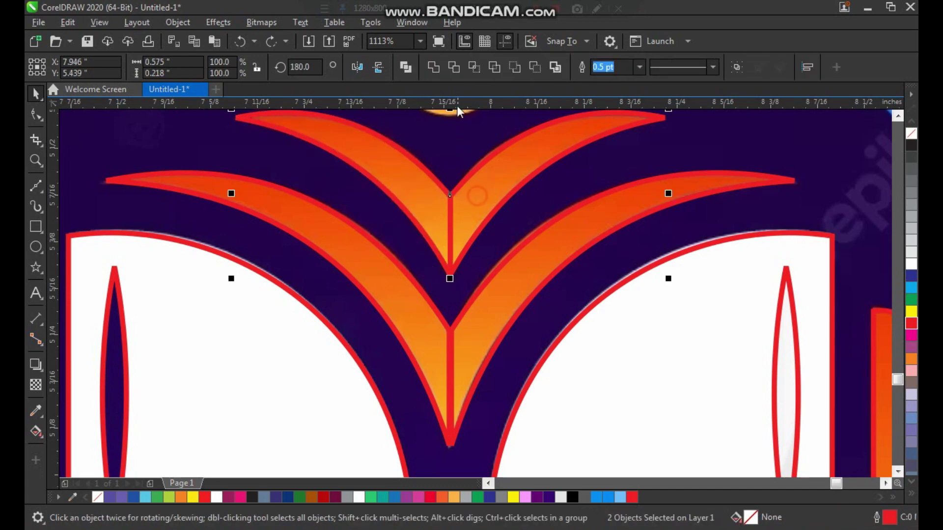
left_click(432, 66)
Step: Close the gap between the two lower chevron halves so they overlap slightly, and weld them into one shape
left_click(412, 352)
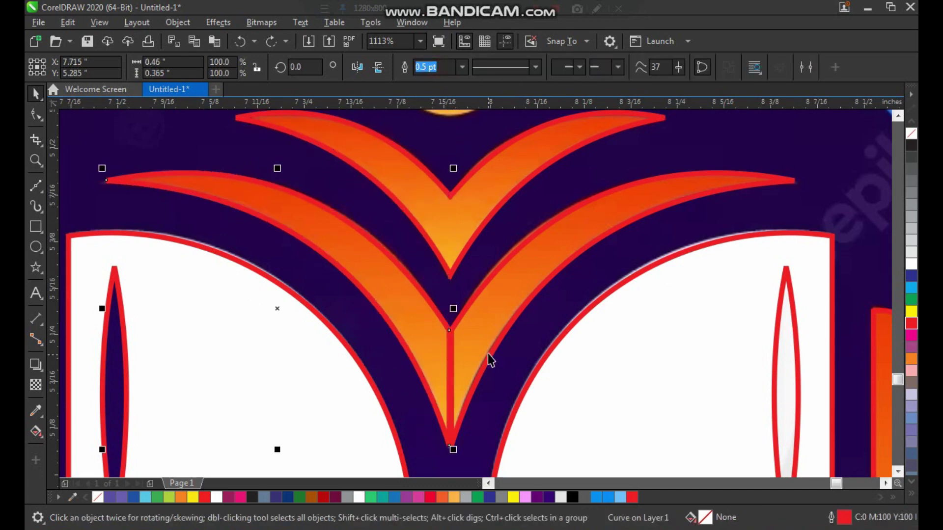
left_click(480, 348)
left_click(428, 337, "shift")
left_click(532, 235)
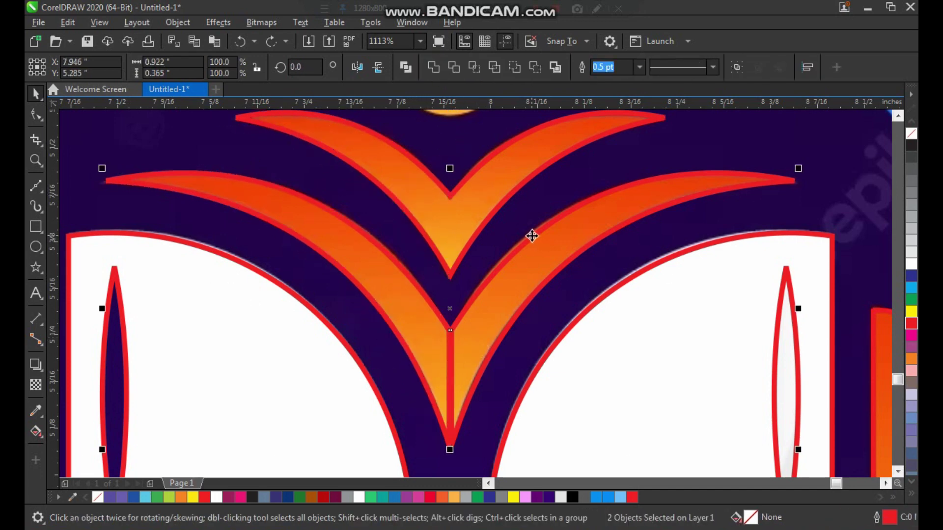
key("z")
left_click(431, 274)
key("space")
left_click(503, 313)
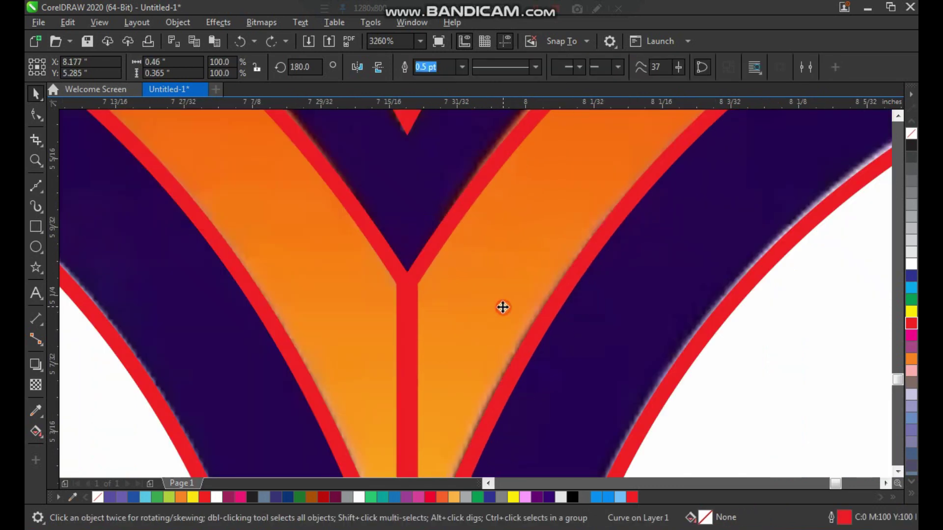
left_click(360, 289, "shift")
left_click(433, 66)
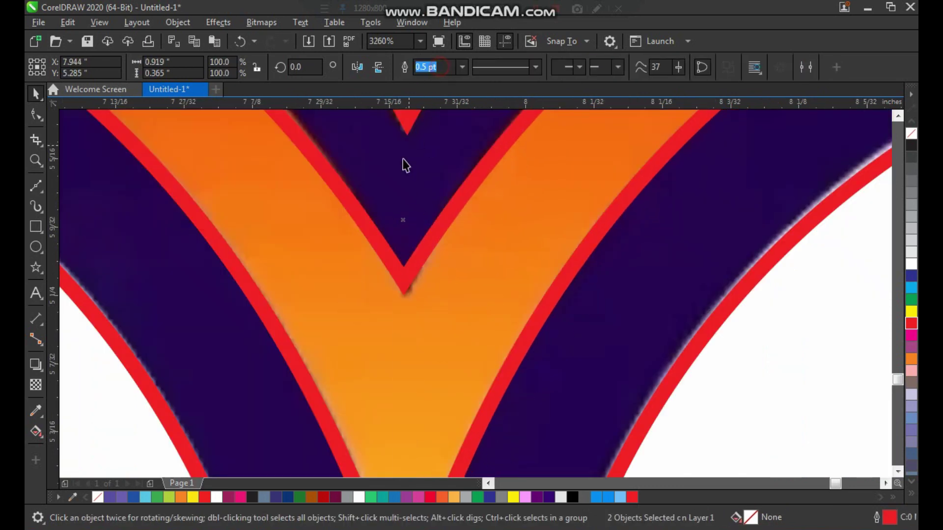
Step: Select both welded chevrons and align their centres on the same vertical axis
scroll(437, 289, "down", 2)
scroll(437, 289, "down", 2)
left_click(457, 224, "shift")
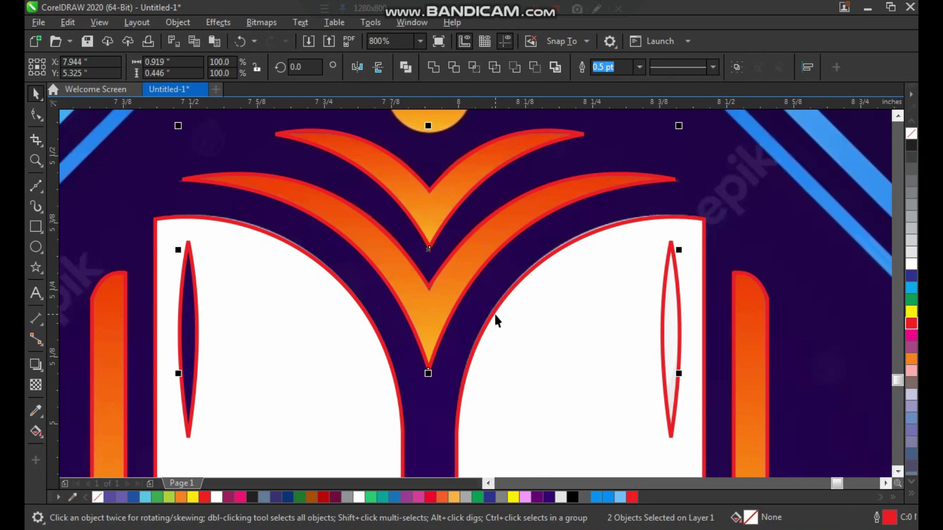
scroll(467, 192, "down", 2)
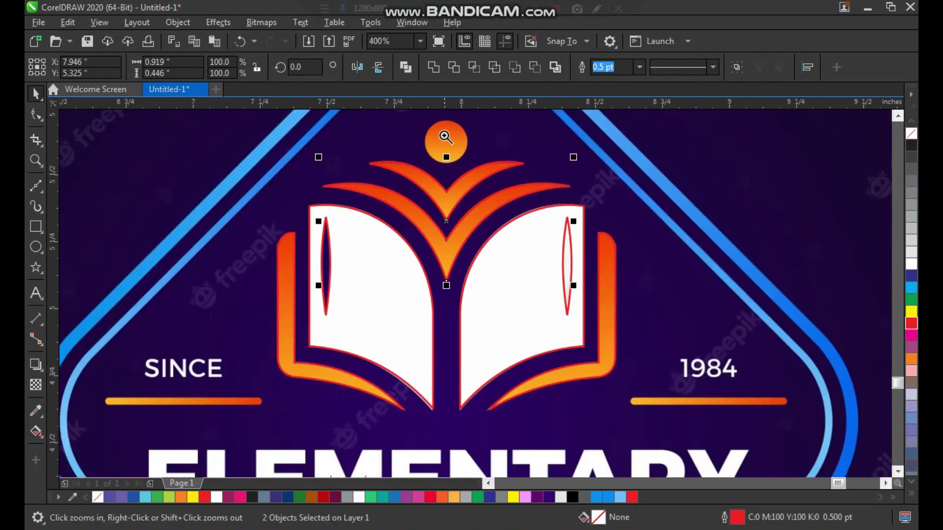
Step: Draw a circle about 0.157 in wide over the orange head above the chevrons and give it a red outline
left_click_drag(423, 119, 486, 175)
left_click(35, 247)
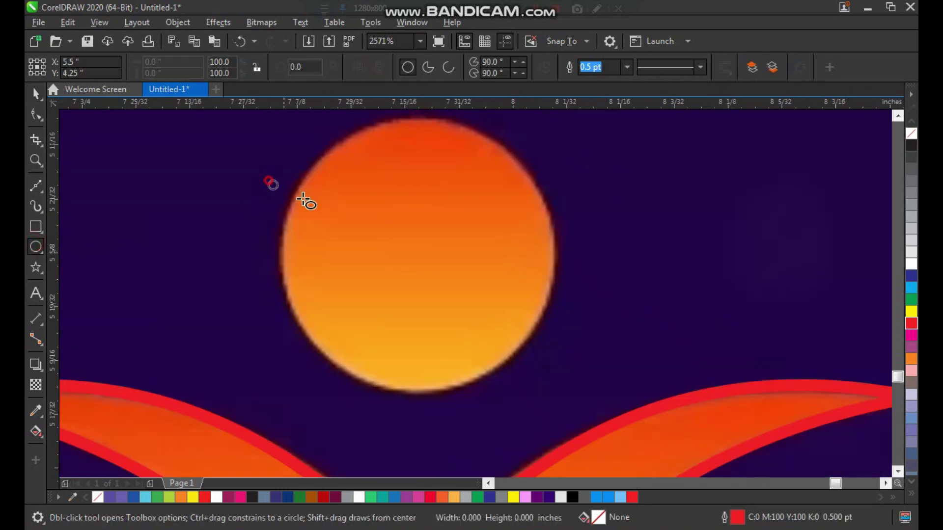
left_click_drag(403, 316, 541, 396)
key("space")
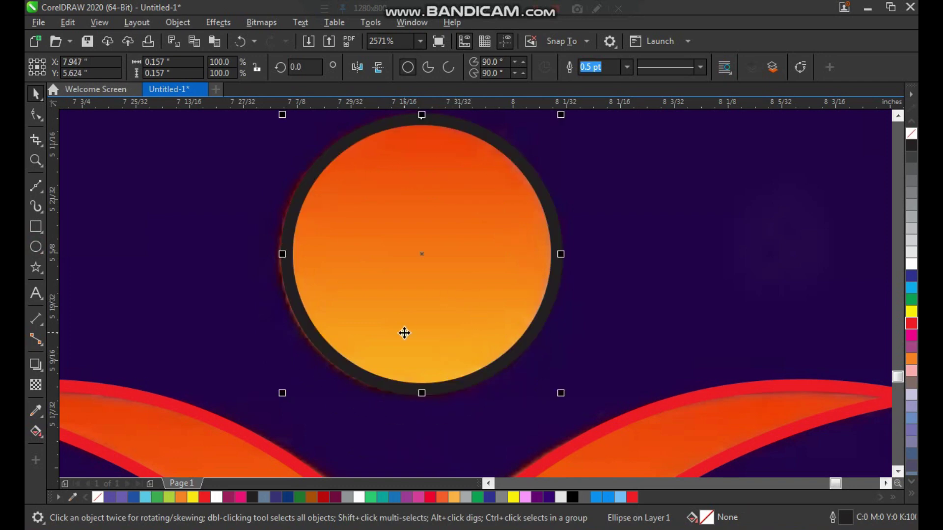
scroll(446, 253, "down", 4)
right_click(911, 324)
scroll(400, 221, "down", 4)
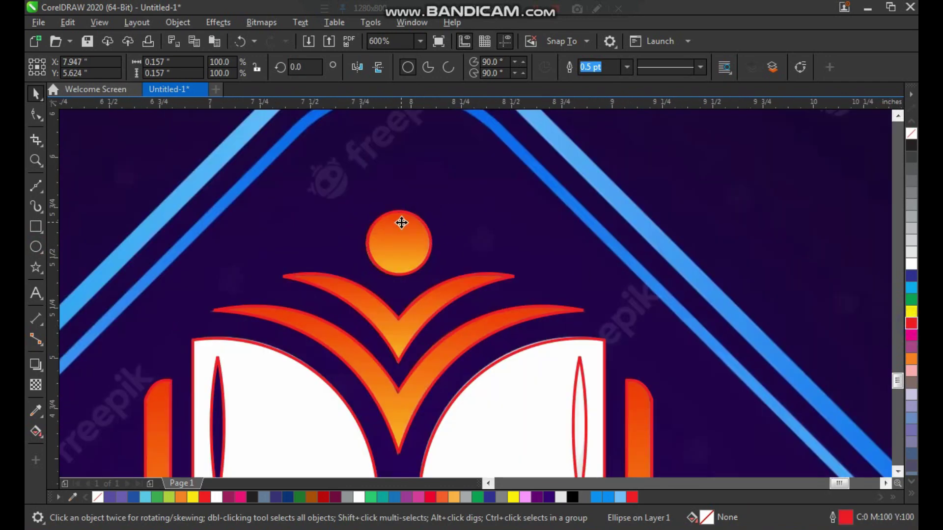
Step: Group the seven traced emblem shapes, try shifting the group sideways, and undo that move
scroll(525, 262, "up", 2)
left_click_drag(552, 149, 300, 379)
left_click_drag(447, 301, 422, 302)
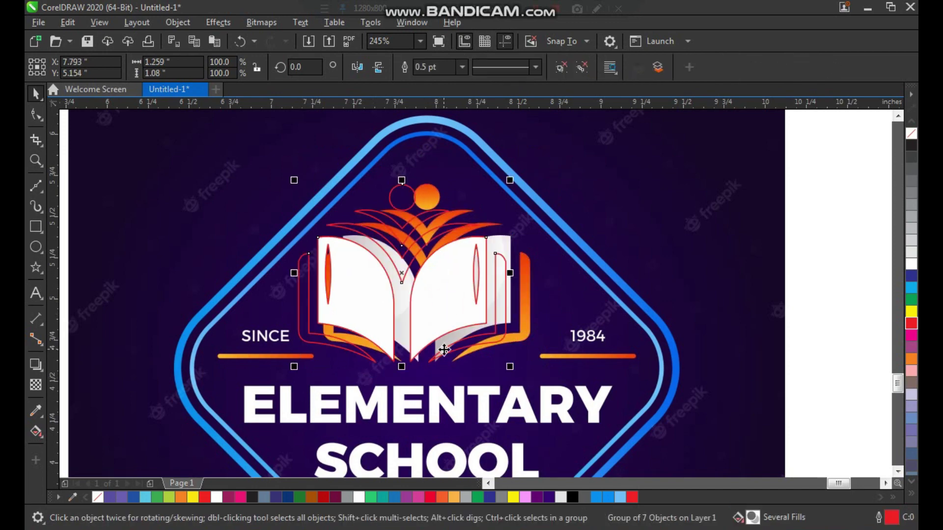
key("ctrl+z")
Step: Move the grouped emblem from the reference into the redrawn diamond border, centred horizontally at X 3.35 in
scroll(432, 282, "down", 2)
key("F2")
left_click_drag(439, 243, 219, 395)
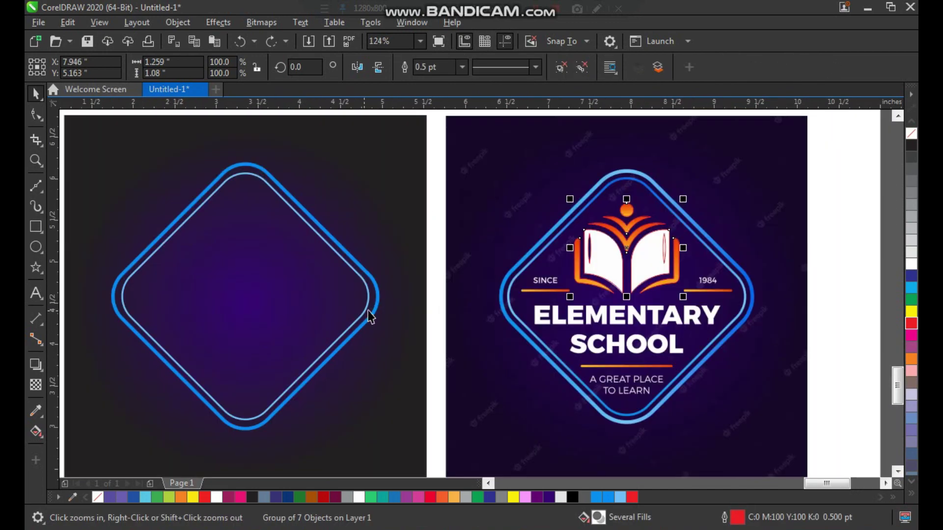
key("ctrl+shift+z")
left_click(371, 177)
left_click(282, 250)
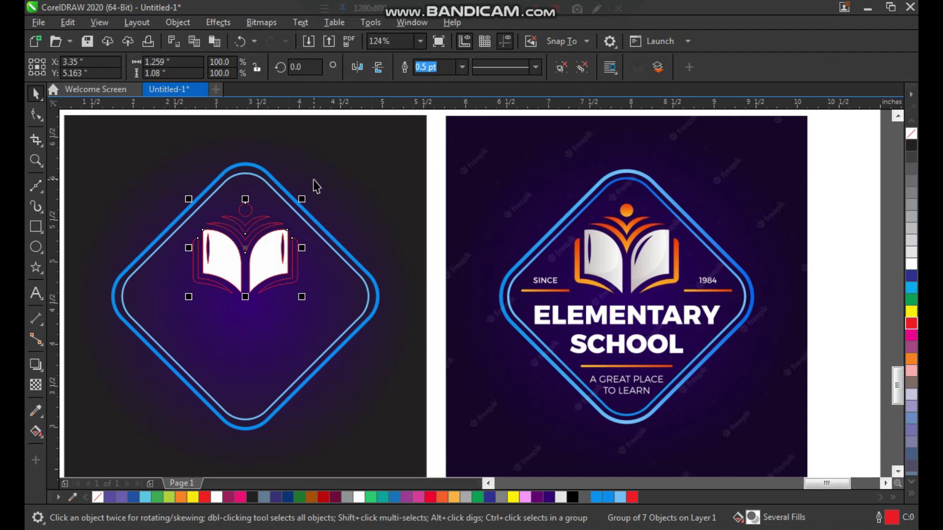
Step: Ungroup the moved emblem and fill its upper chevron with solid red
left_click(317, 179)
key("z")
mouse_move(170, 181)
left_mouse_down()
mouse_move(268, 235)
mouse_move(359, 308)
left_mouse_up()
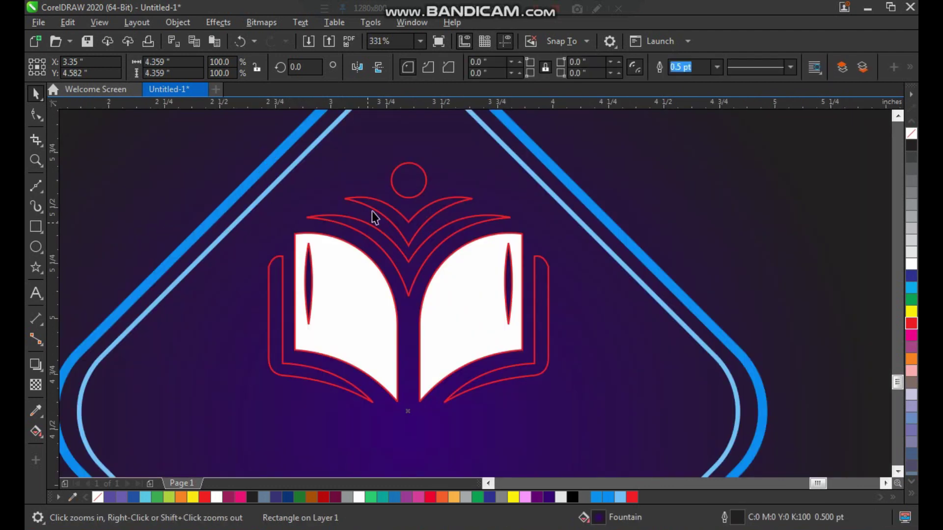
left_click(412, 186)
left_click(417, 222)
key("z")
left_click_drag(337, 172, 528, 341)
scroll(383, 298, "down", 5)
key("F2")
left_click_drag(325, 233, 607, 368)
left_click_drag(179, 196, 293, 288)
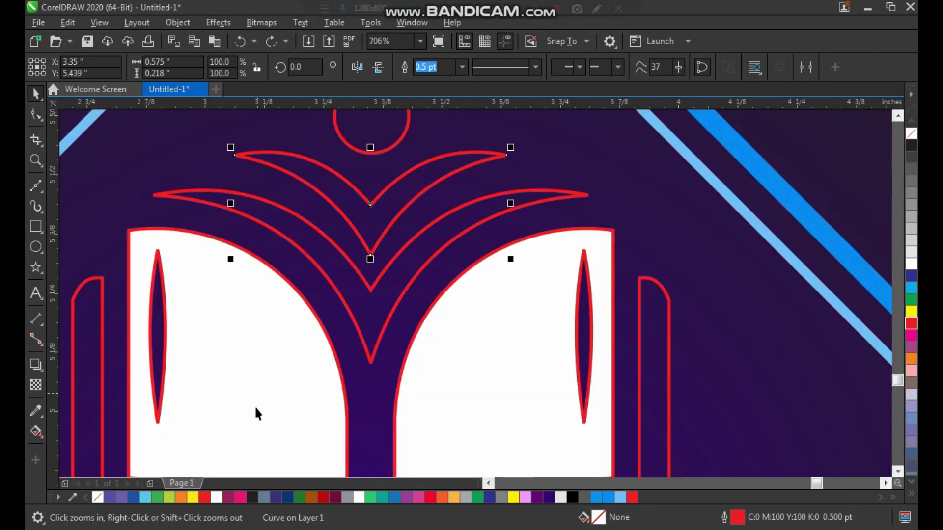
left_click(205, 498)
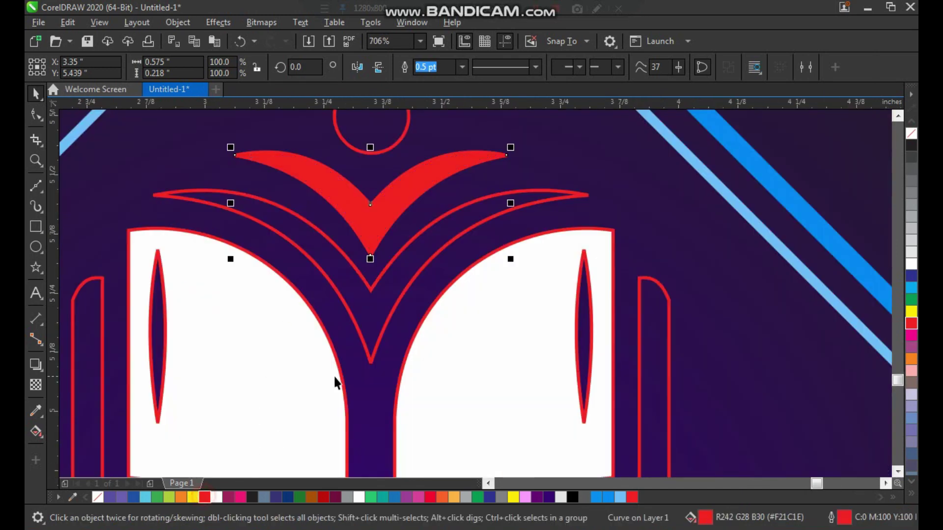
Step: Apply a linear fountain fill to the upper chevron running from red to yellow
left_click(37, 431)
left_click_drag(339, 201, 395, 201)
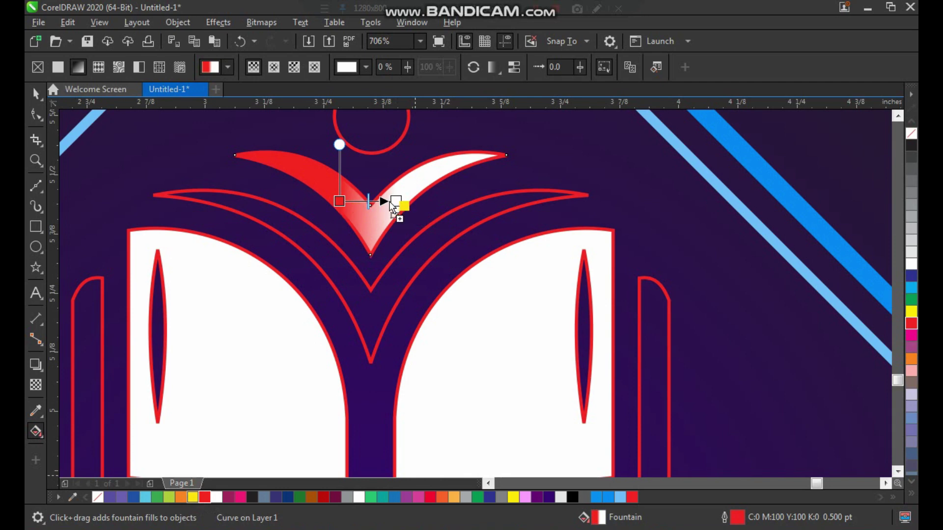
left_click_drag(393, 205, 396, 201)
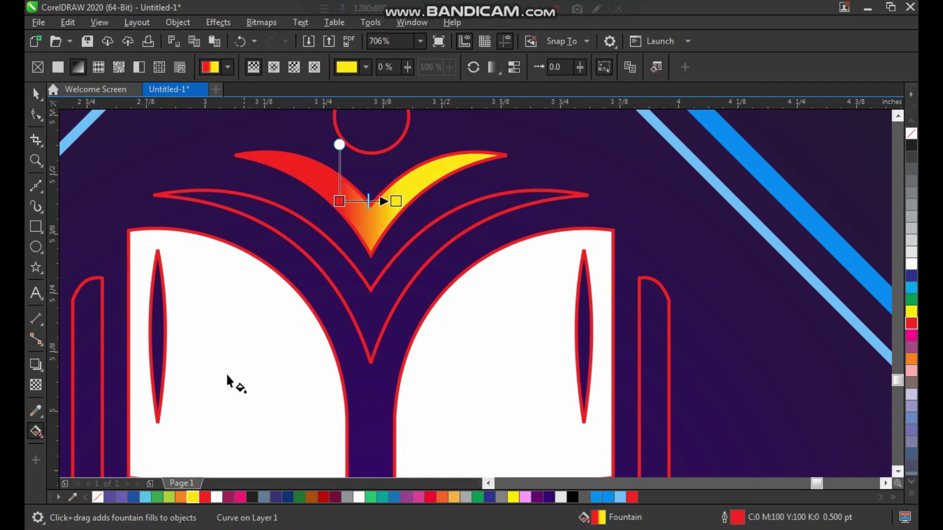
Step: Change the chevron's fill to an elliptical fountain, with yellow centred near its lower point and spreading out to red tips
left_click(271, 70)
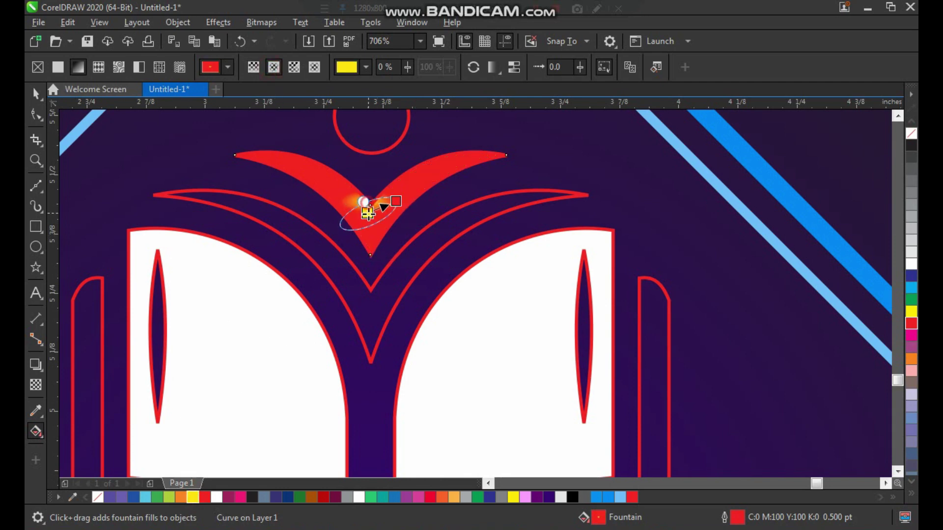
mouse_move(368, 214)
left_mouse_down()
mouse_move(375, 209)
mouse_move(361, 204)
mouse_move(390, 213)
mouse_move(372, 256)
mouse_move(369, 220)
left_mouse_up()
left_click_drag(372, 254, 523, 222)
left_click(35, 92)
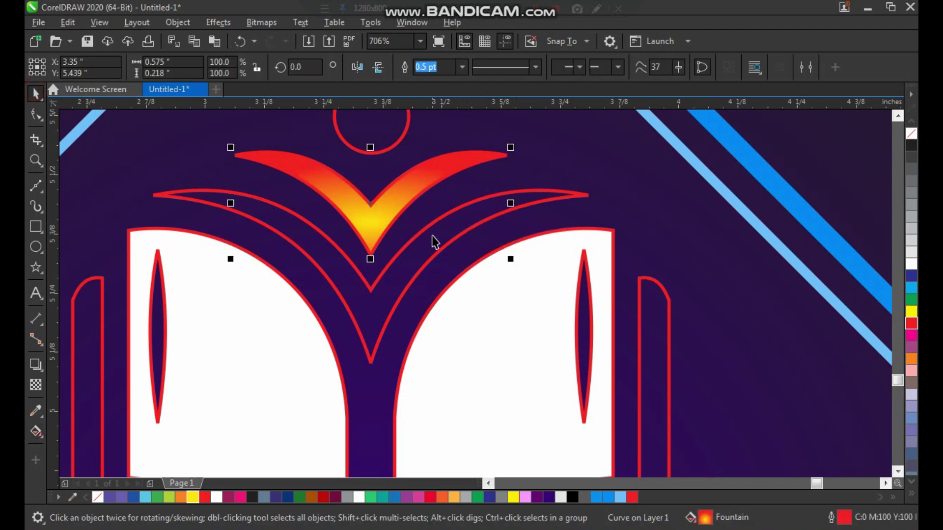
Step: Copy the upper chevron's elliptical red-yellow fountain fill onto the lower chevron and the head circle with Copy Properties From
left_click_drag(381, 275, 393, 276)
key("ctrl+z")
left_click(383, 151, "shift")
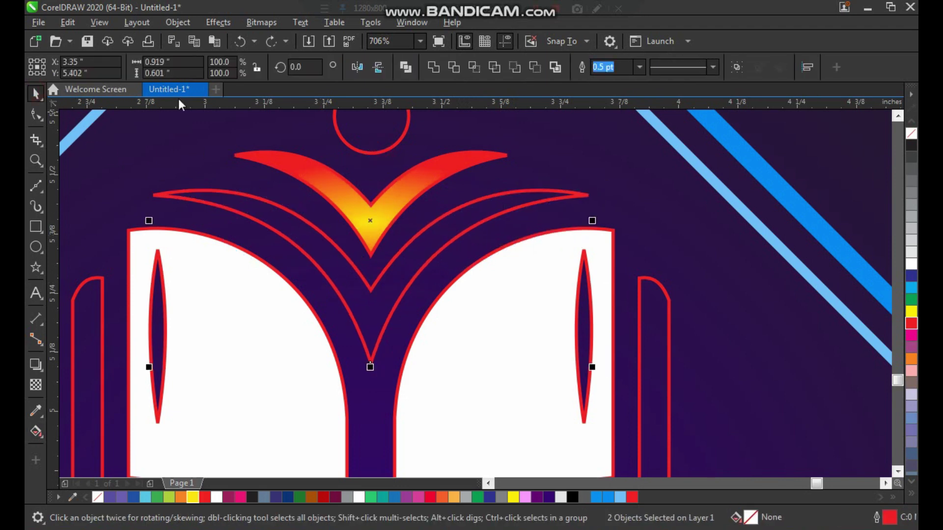
left_click(89, 21)
mouse_move(76, 19)
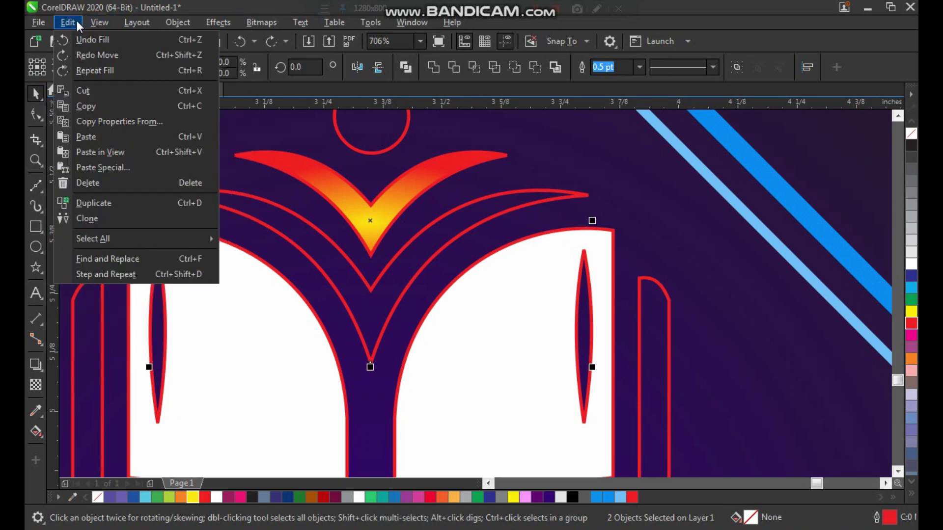
left_click(116, 121)
left_click(491, 294)
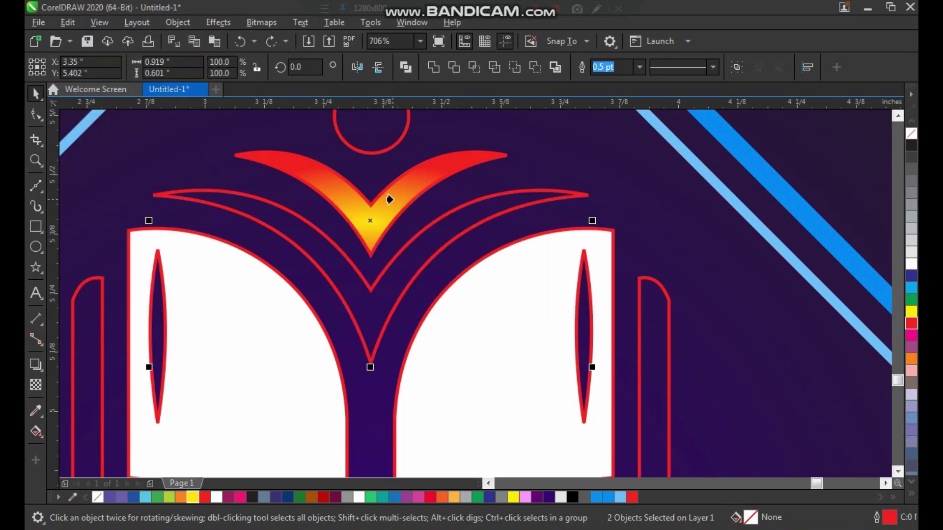
left_click(383, 216)
Step: Repeat the red-yellow fountain fill on both outer book cover shapes beside the white pages
scroll(326, 248, "down", 2)
key("F2")
left_click_drag(245, 198, 513, 393)
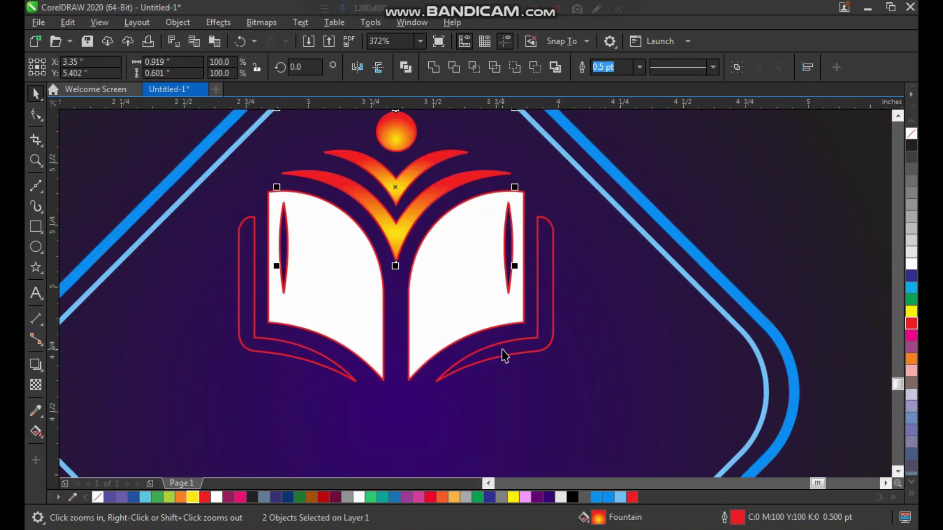
key("space")
left_click(503, 351)
key("ctrl+r")
left_click(315, 358)
key("ctrl+r")
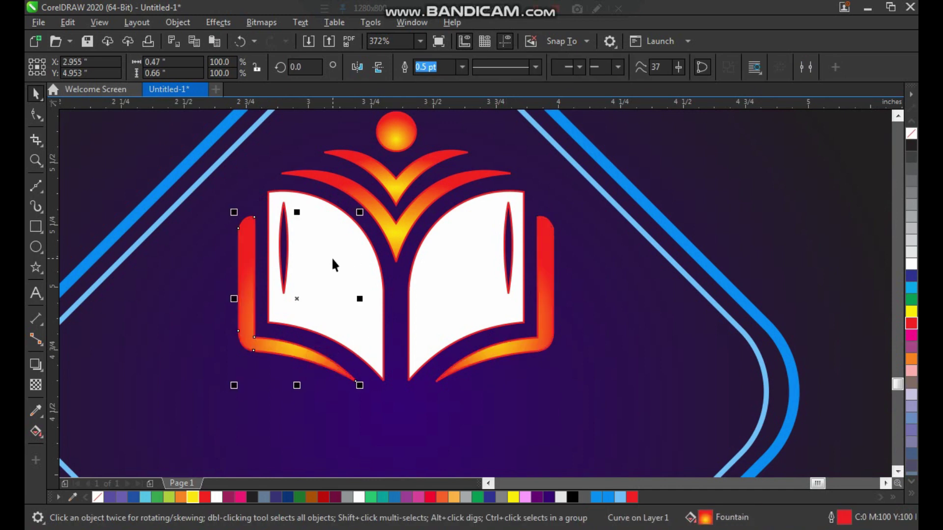
Step: Remove the outlines from all parts of the book emblem inside the diamond
left_click_drag(440, 274, 448, 276)
key("ctrl+z")
scroll(326, 288, "down", 1)
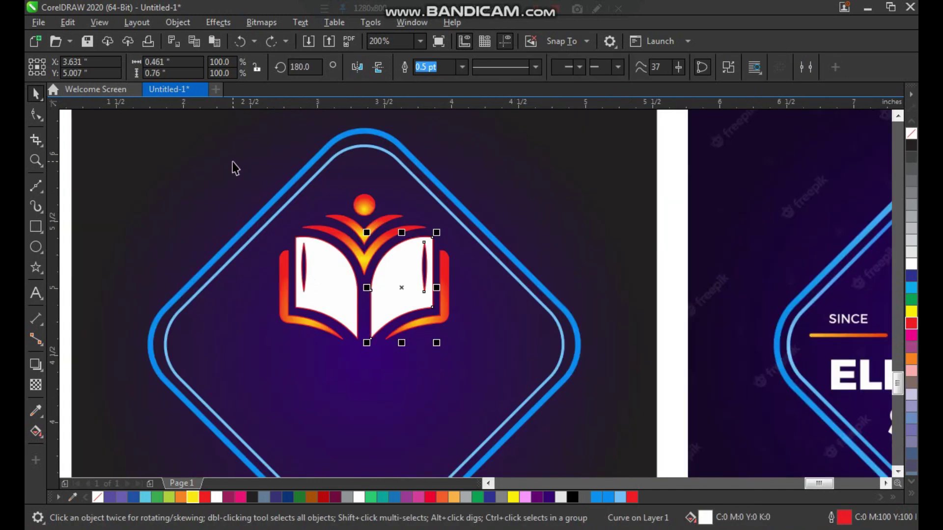
left_click_drag(234, 167, 485, 369)
right_click(912, 136)
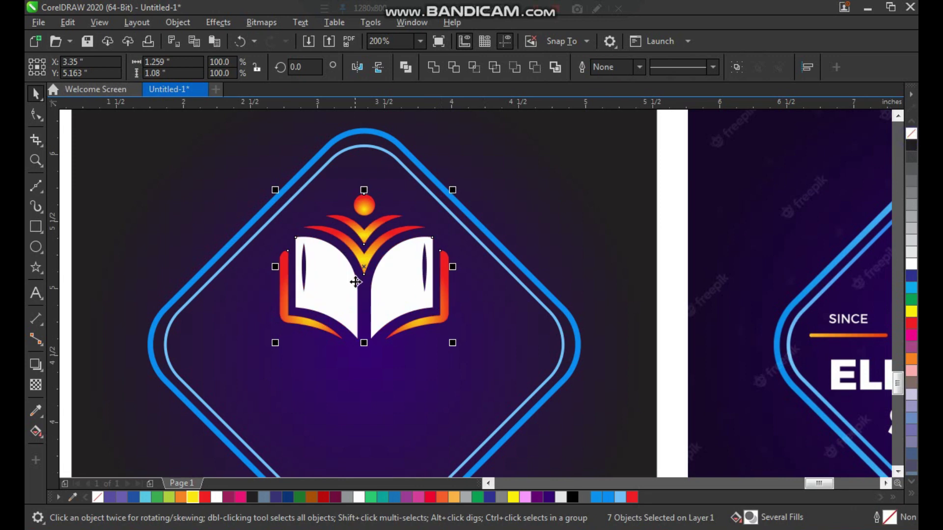
scroll(356, 281, "down", 1)
left_click(183, 214)
Step: Add the artistic text "ELEMENTARY SCHOOL" on two lines below the redrawn diamond border
key("F2")
left_click_drag(221, 181, 770, 454)
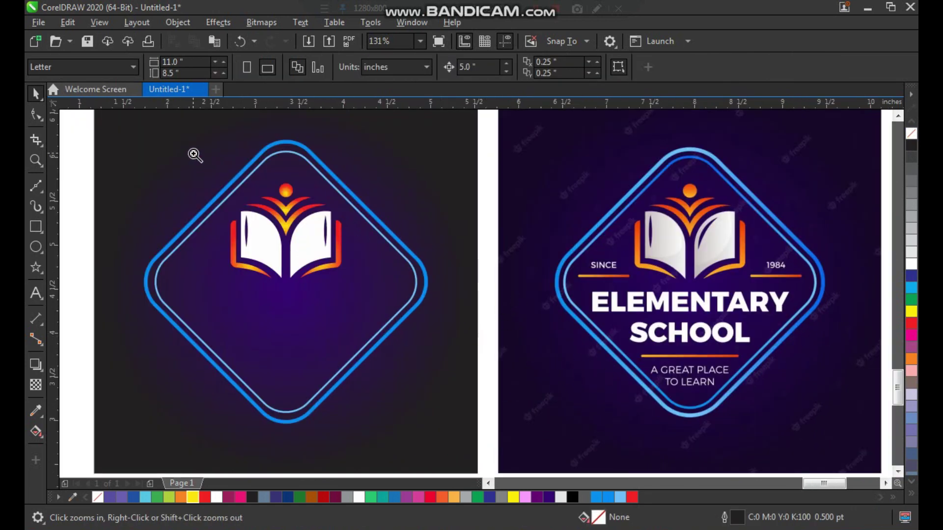
left_click_drag(194, 154, 810, 465)
key("F8")
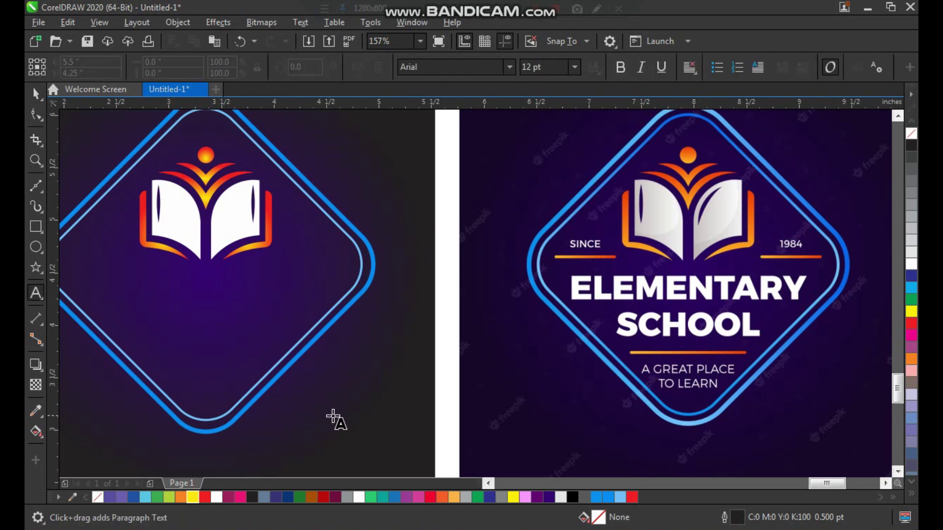
left_click(333, 416)
type("ENTARY")
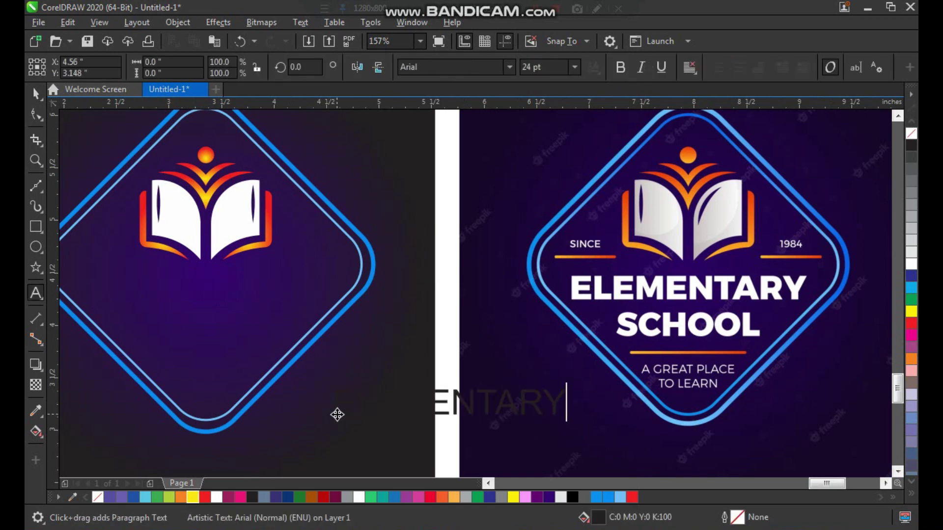
key("ctrl+space")
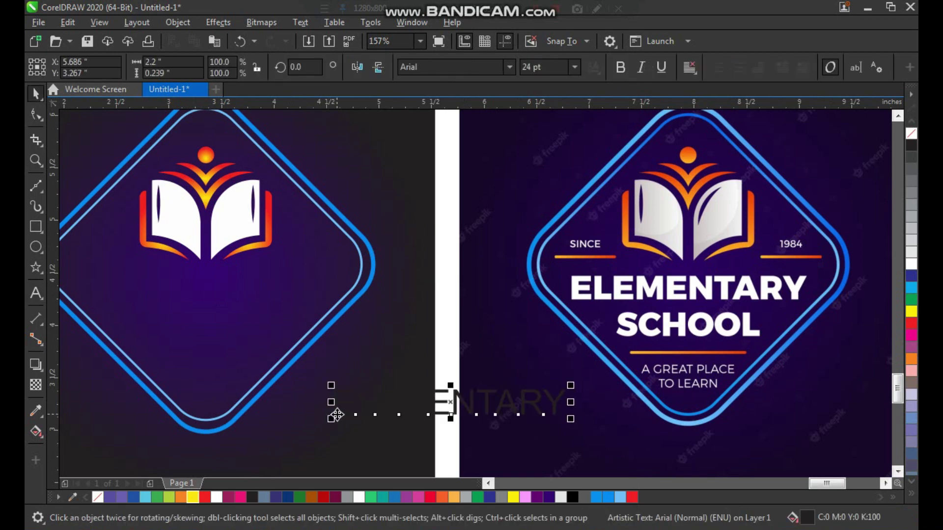
key("F8")
left_click(337, 417)
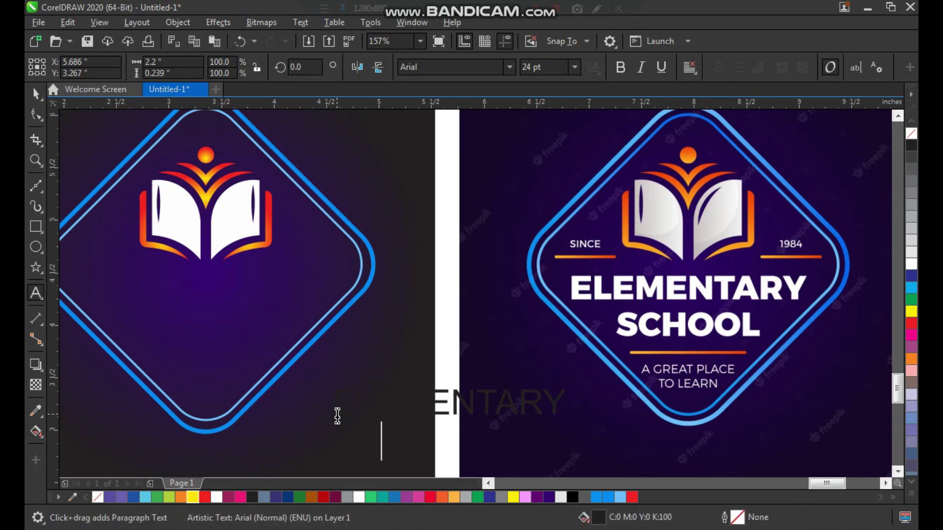
type("L")
key("ctrl+space")
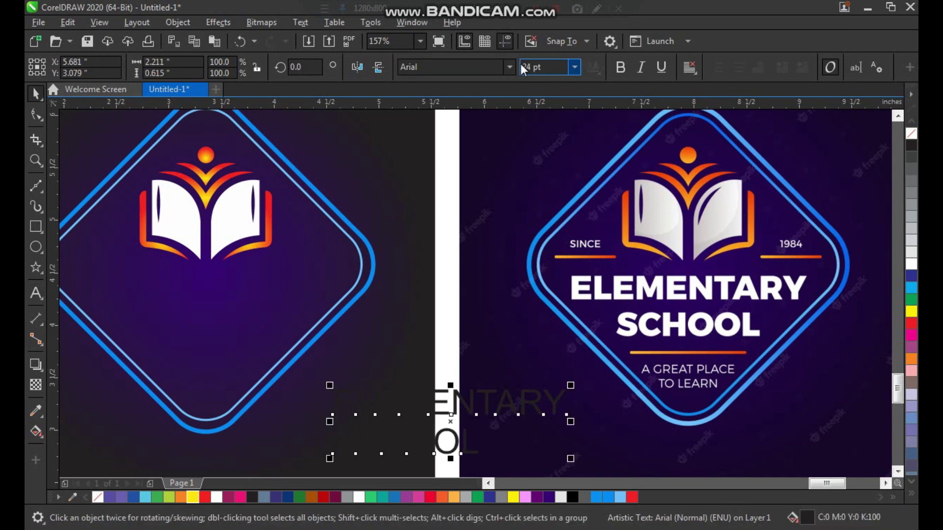
Step: Change the school name's font to Arial Black and fill the text with white
left_click(510, 67)
mouse_move(502, 200)
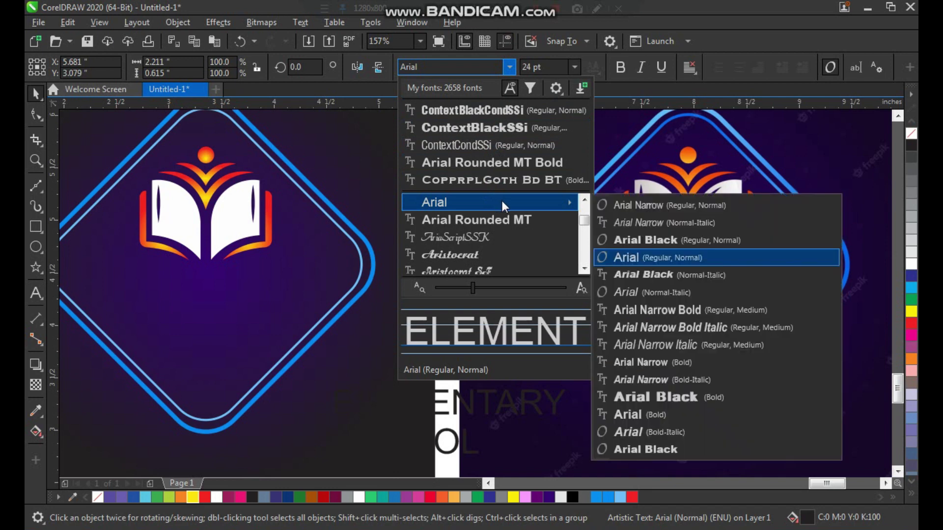
left_click(634, 240)
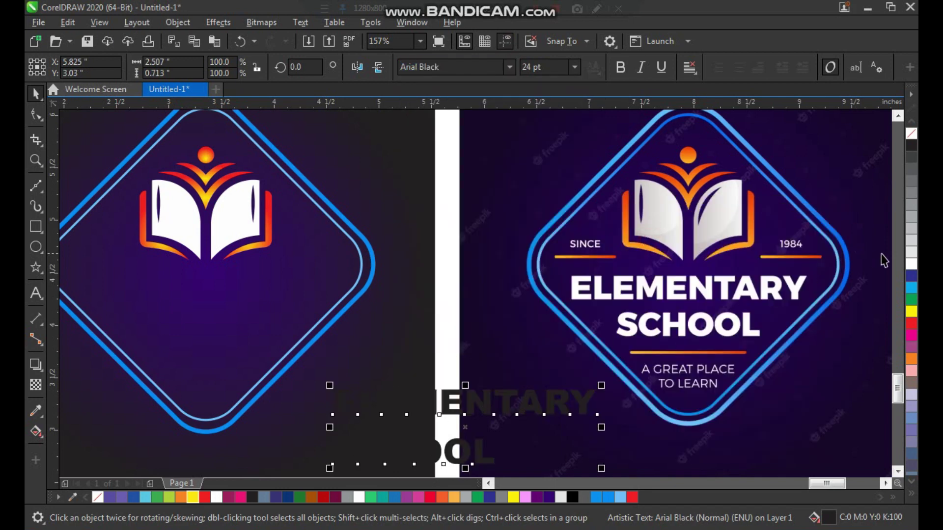
left_click(911, 264)
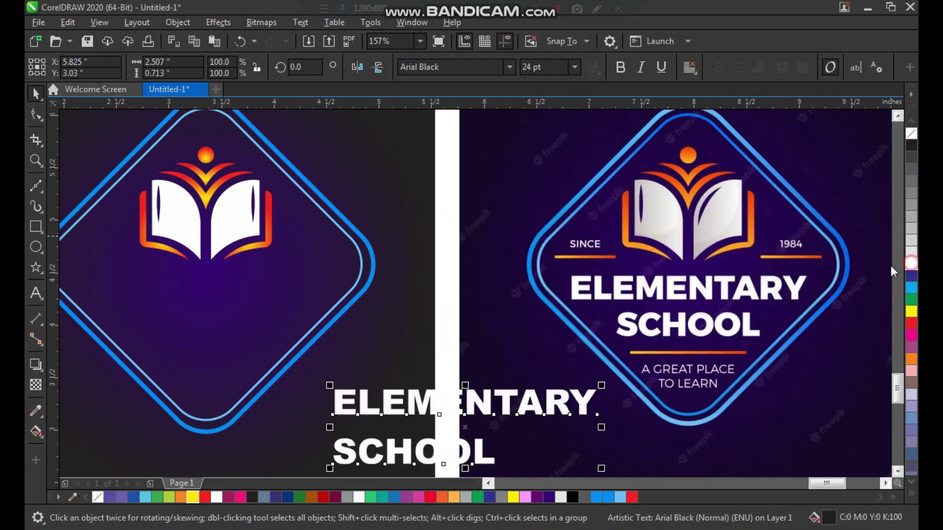
Step: Move the school name below the book, break it into separate lines, and centre both lines horizontally within the diamond
left_click_drag(562, 412, 404, 309)
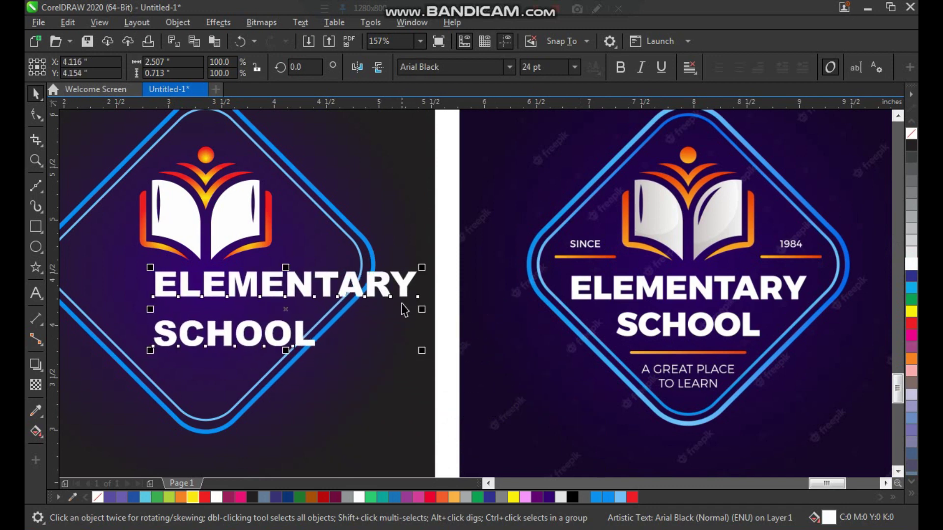
key("ctrl+k")
left_click(289, 336)
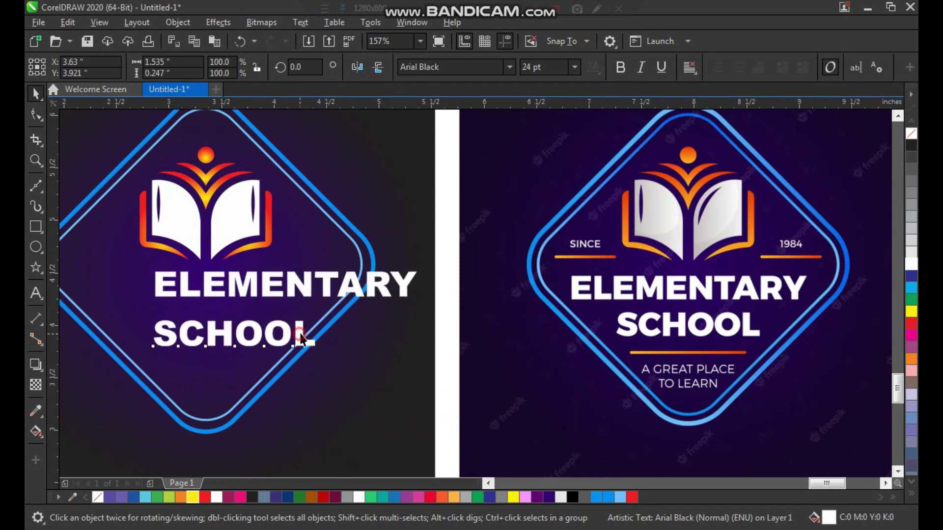
left_click(310, 291, "shift")
left_click(332, 309, "shift")
key("c")
left_click(381, 378)
Step: Scale both school name lines down to 19.383 pt and raise "SCHOOL" closer beneath "ELEMENTARY"
key("F2")
left_click_drag(413, 211, 81, 420)
left_click(551, 253)
left_click(535, 350, "shift")
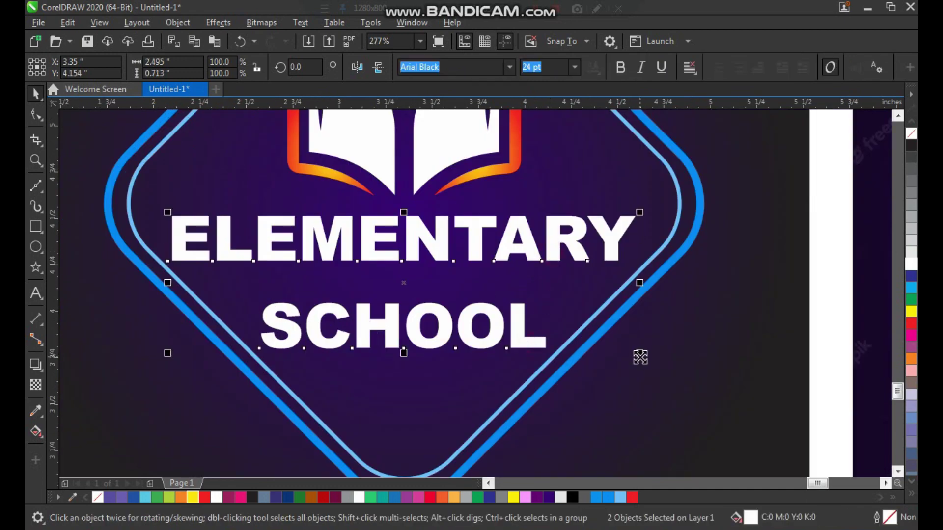
left_click_drag(637, 358, 497, 314)
left_click(467, 349)
scroll(363, 328, "down", 1)
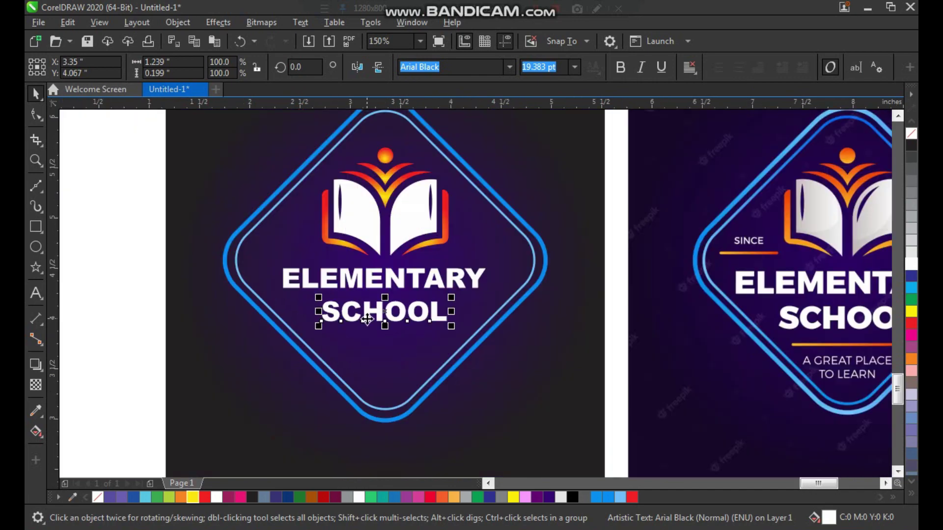
Step: Add the two-line tagline text "A GREAT PLACE / TO LEARN" below the reference logo
key("F2")
left_click_drag(227, 133, 563, 346)
scroll(358, 293, "down", 1)
key("F2")
left_click_drag(279, 164, 904, 479)
left_click_drag(501, 295, 715, 449)
key("F8")
left_click(443, 403)
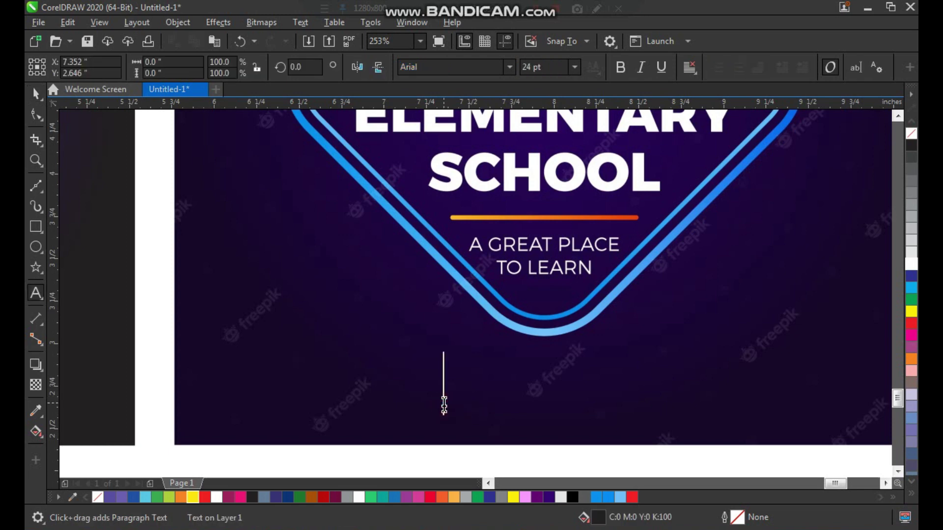
type("A GREA")
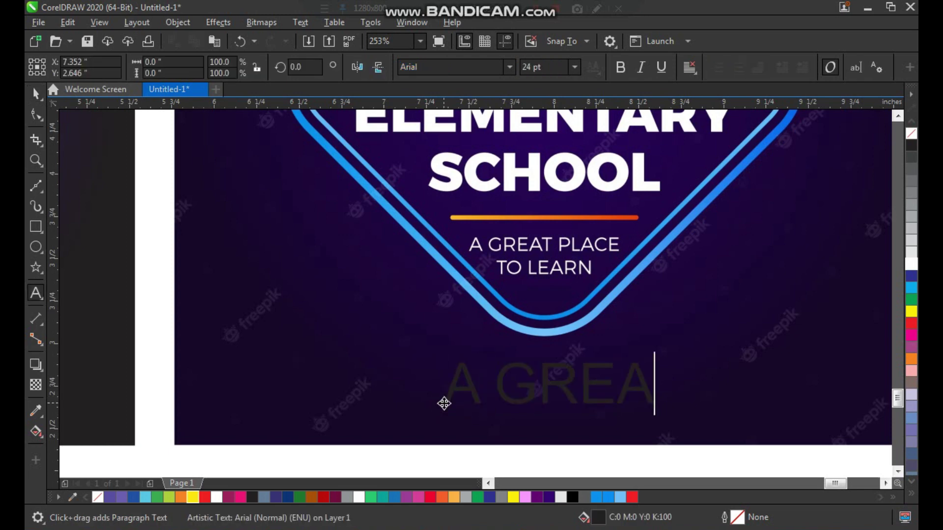
type("T PLACE")
key("Return")
type("TO")
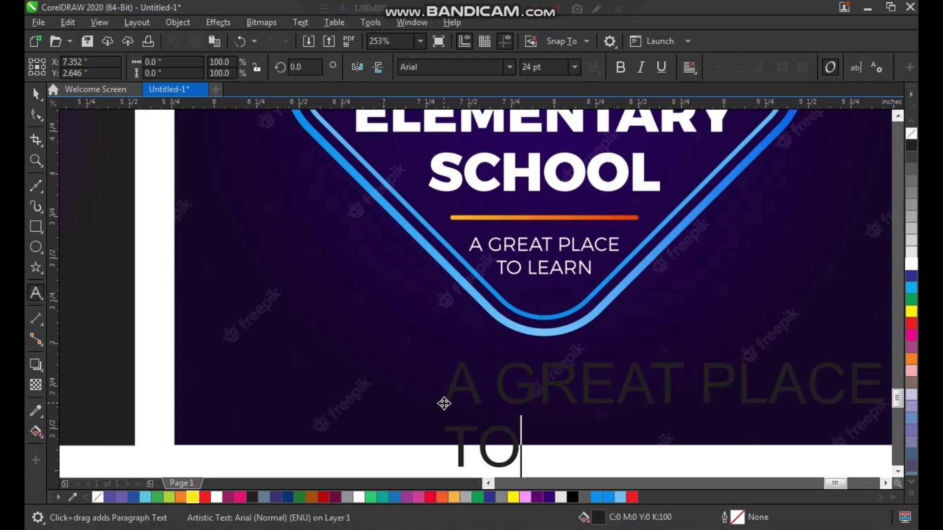
type(" LEARN")
key("ctrl+space")
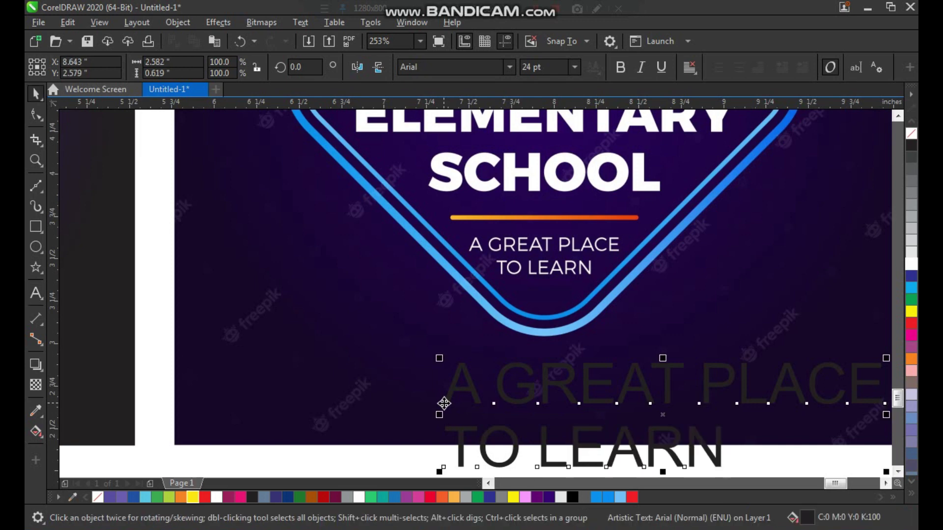
Step: Make the tagline bold and move it beneath "SCHOOL" in the redrawn logo
left_click(622, 67)
scroll(587, 346, "down", 2)
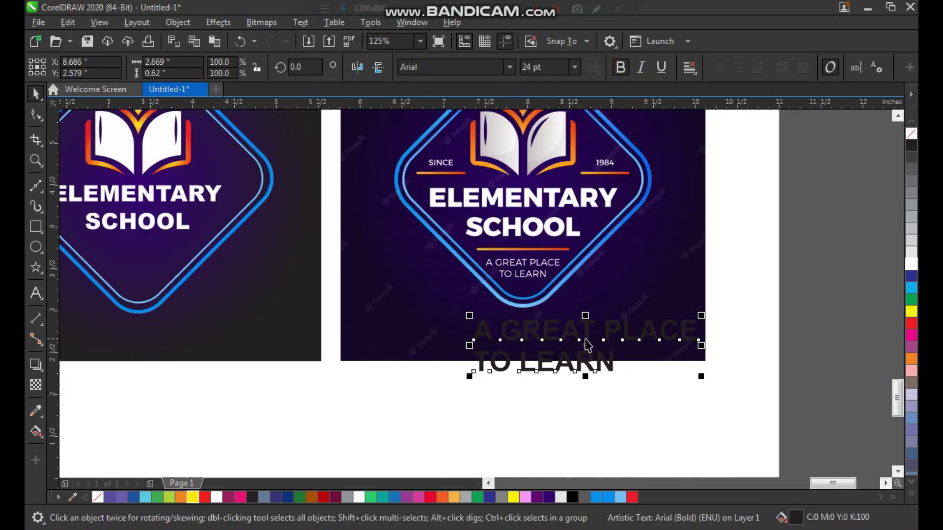
left_click_drag(624, 339, 229, 271)
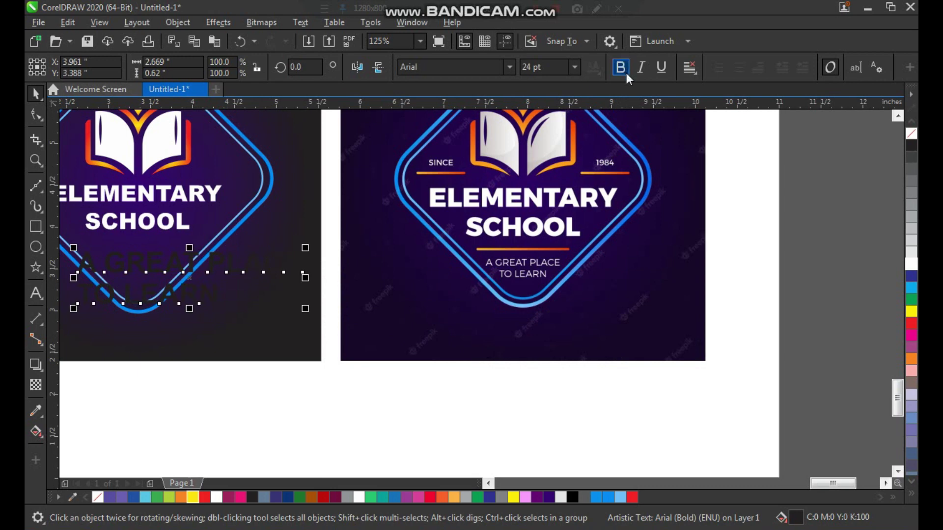
key("z")
left_click(219, 269)
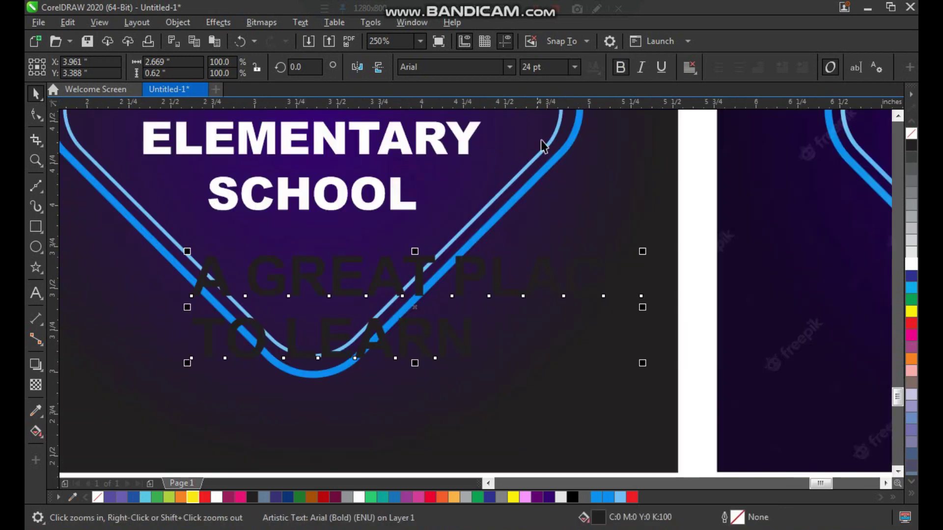
Step: Fill the tagline with white, scale it down to 8.321 pt, and set its text alignment to centre
left_click(910, 265)
left_click_drag(644, 364, 354, 376)
left_click(693, 71)
left_click(710, 116)
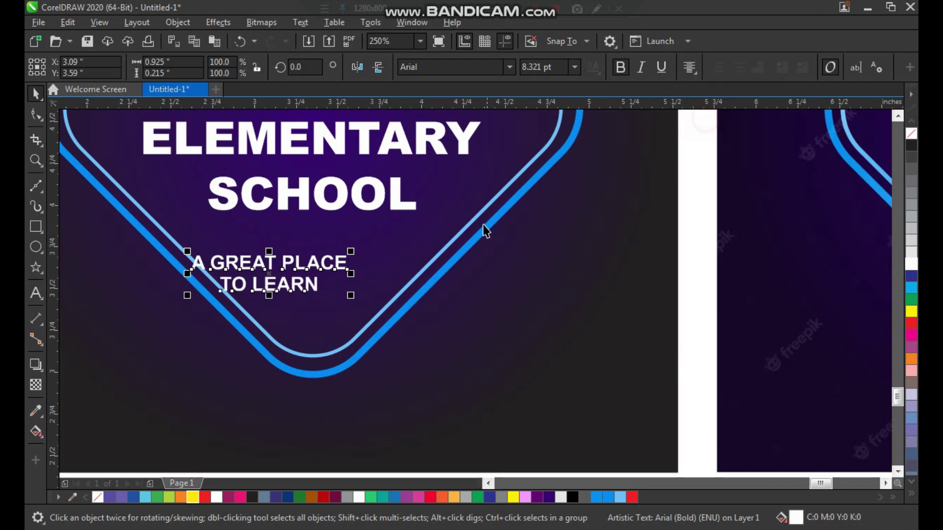
Step: Centre the tagline horizontally on the background square and lower it to Y 3.508 in near the diamond's lower corner
left_click(432, 232, "shift")
key("c")
left_click(501, 310)
key("F2")
left_click_drag(477, 214, 285, 355)
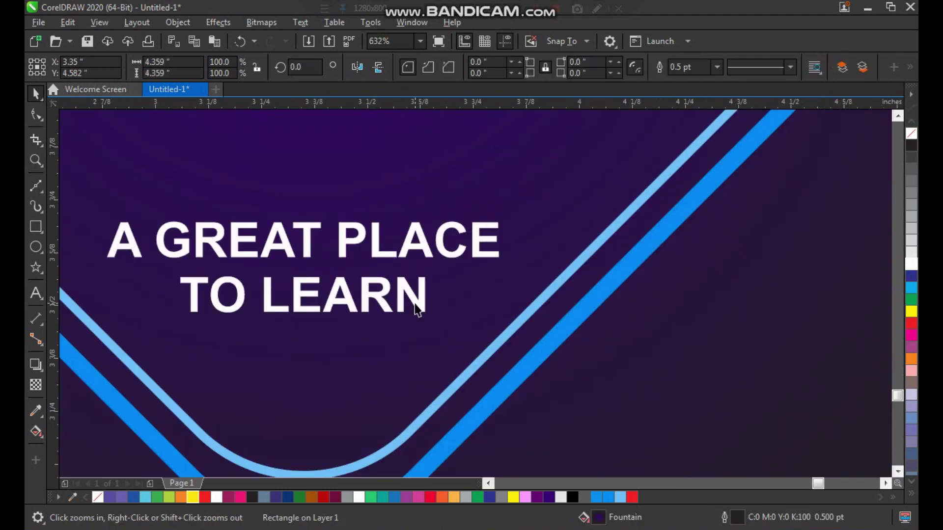
left_click_drag(416, 305, 412, 340)
scroll(341, 340, "down", 3)
left_click(192, 221)
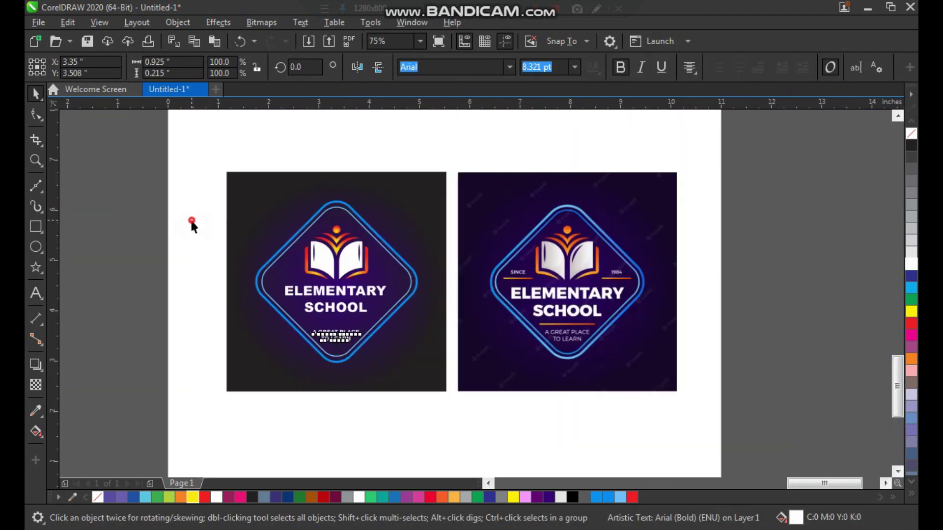
Step: Draw a rectangle of about 0.584 by 0.033 in over the reference bar under "SINCE" and round its corners to 0.016 in
key("z")
left_click_drag(219, 178, 525, 402)
left_click_drag(566, 288, 664, 269)
left_click(35, 225)
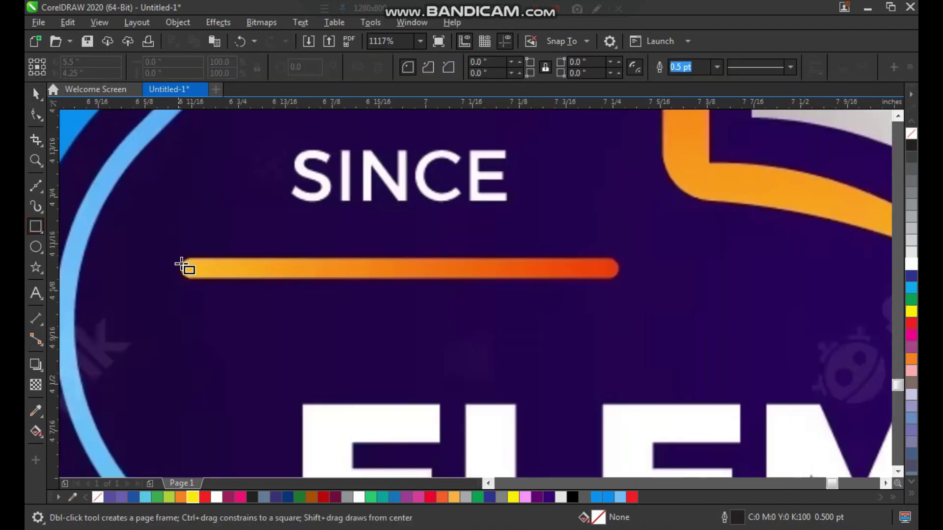
left_click_drag(182, 260, 522, 294)
key("space")
key("F10")
key("space")
left_click_drag(425, 282, 436, 259)
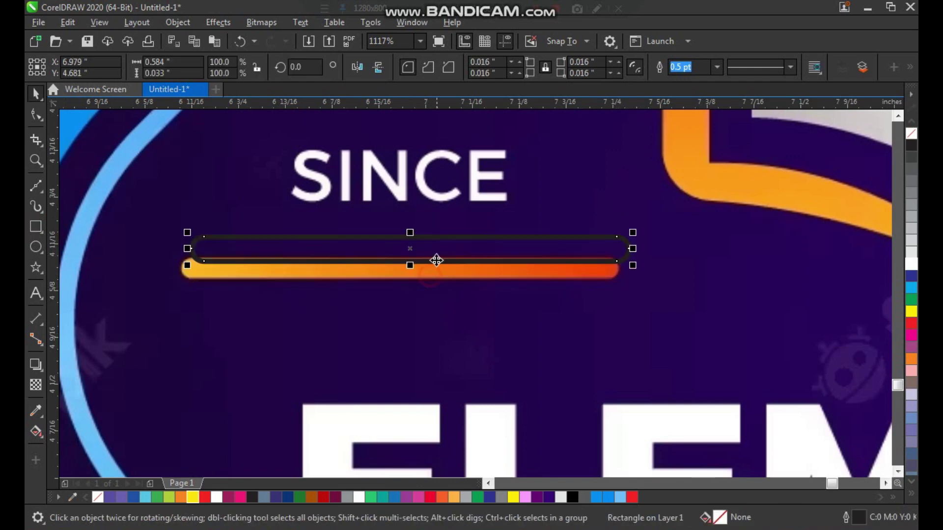
key("ctrl+z")
Step: Duplicate the rounded bar horizontally onto the reference bar under "1984" and group the two bars
key("F3")
key("F3")
key("F3")
key("F2")
left_click(398, 257)
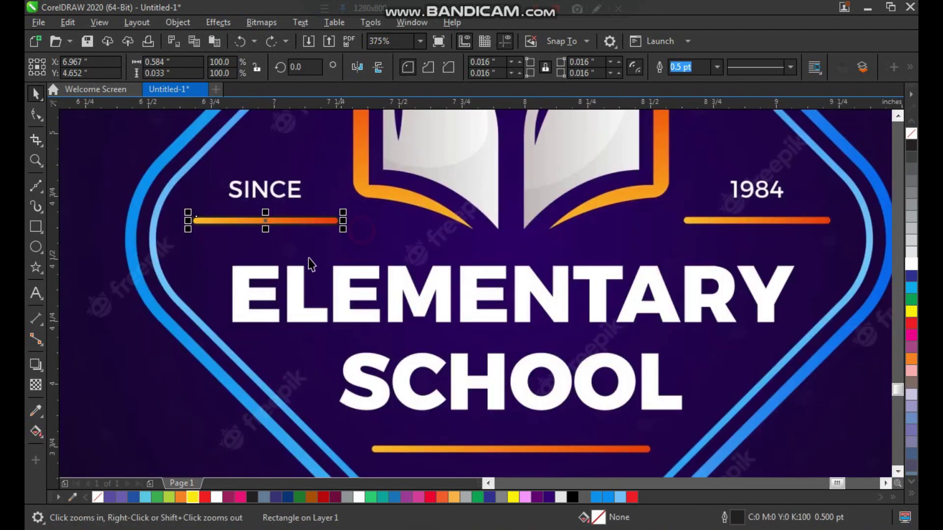
key("space")
left_click_drag(242, 219, 734, 249)
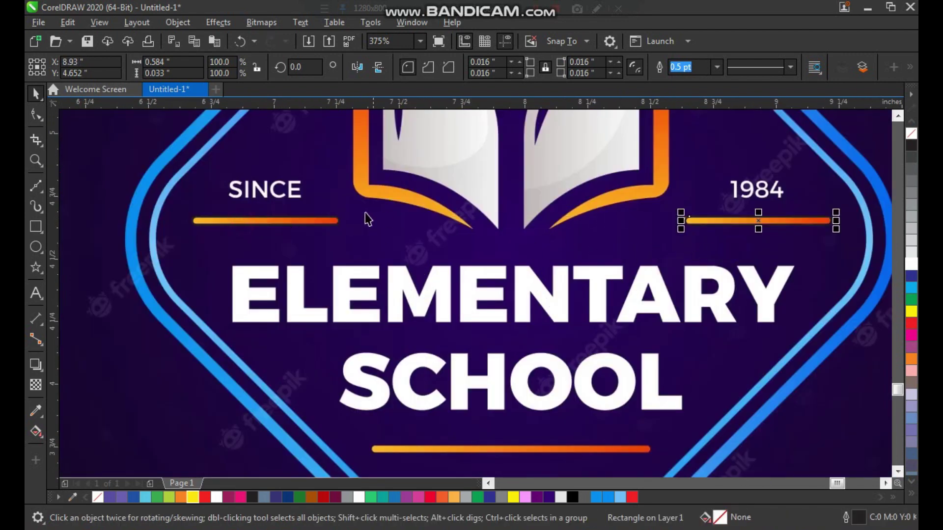
left_click(293, 222, "shift")
key("ctrl+g")
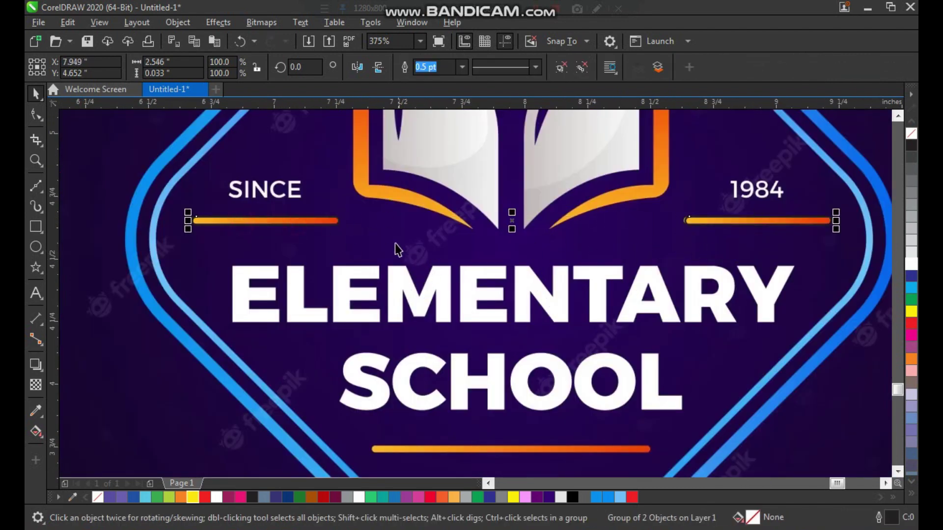
Step: Ungroup the two bars and add a longer rounded bar over the reference bar beneath "SCHOOL"
key("ctrl+u")
left_click(338, 210)
left_click_drag(322, 220, 654, 456)
Step: Group the three rounded bars and centre them horizontally on the recreated logo's background square at X 3.35 in
left_click(332, 220)
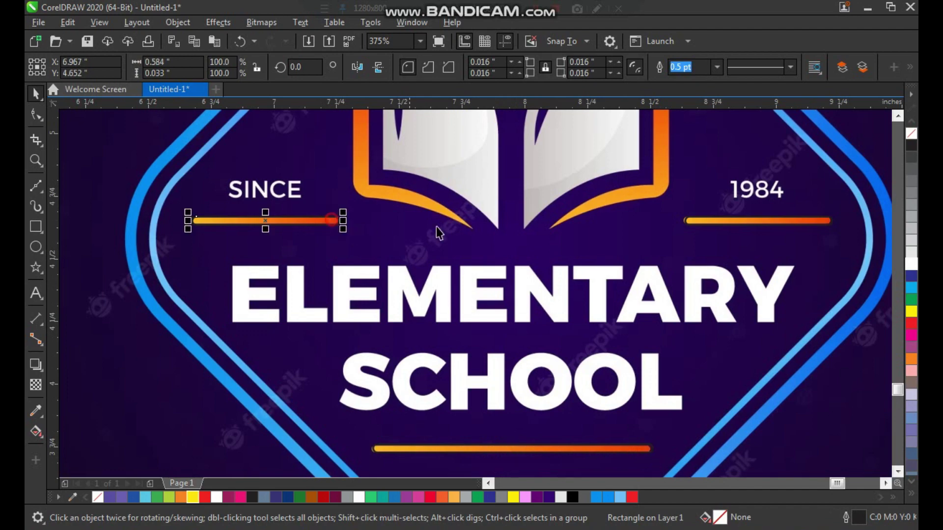
left_click(704, 222, "shift")
left_click(601, 450, "shift")
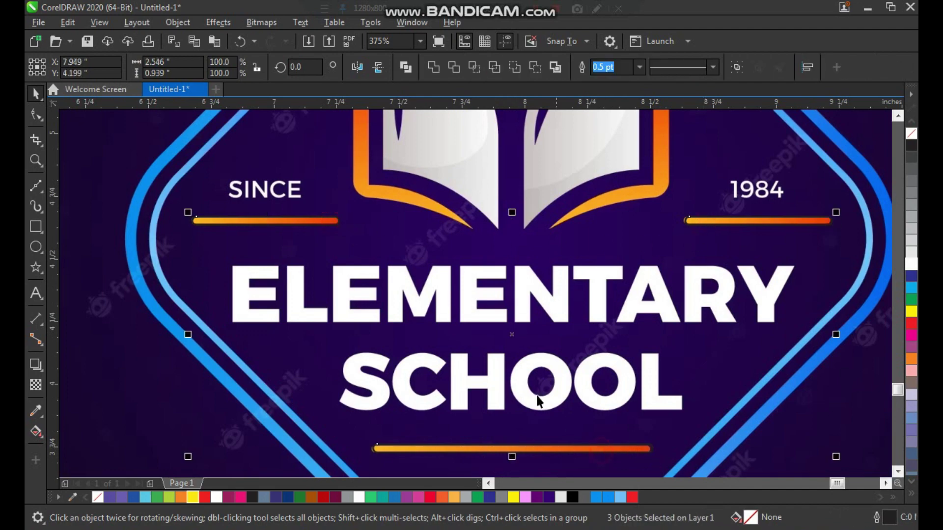
key("ctrl+g")
scroll(482, 246, "down", 2)
key("F2")
left_click_drag(500, 166, 134, 365)
left_click(379, 227)
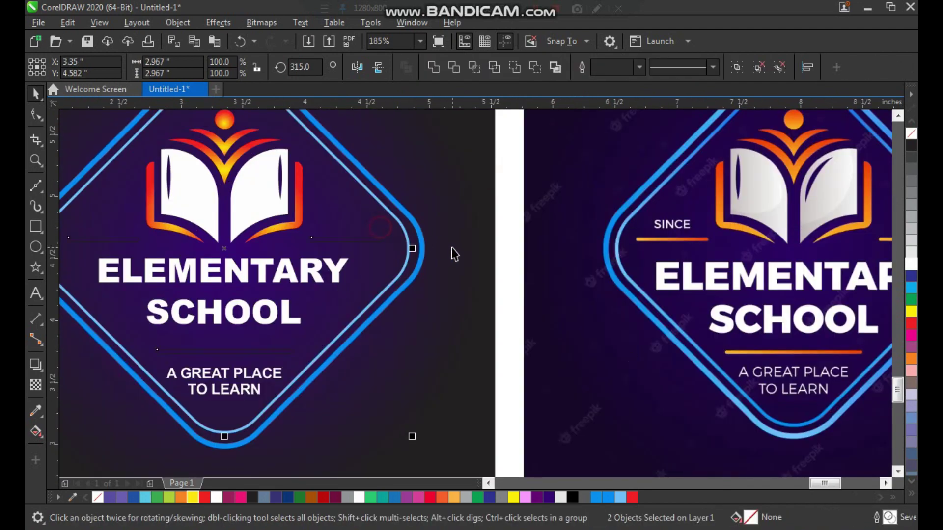
left_click(461, 259)
key("F2")
left_click_drag(455, 171, 122, 373)
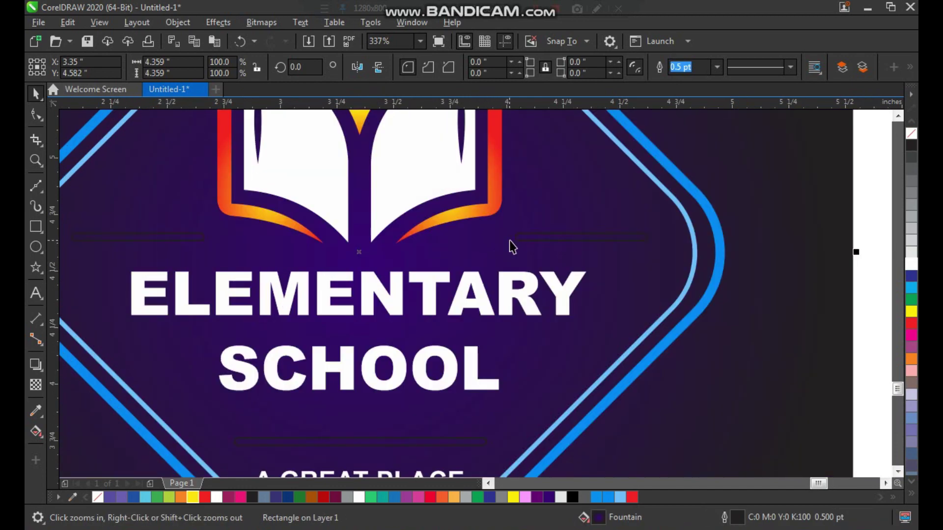
left_click(526, 243)
key("ctrl+z")
Step: Copy only the fill of the book's red-orange gradient border onto the three grouped bars and remove their outline
key("F3")
key("F2")
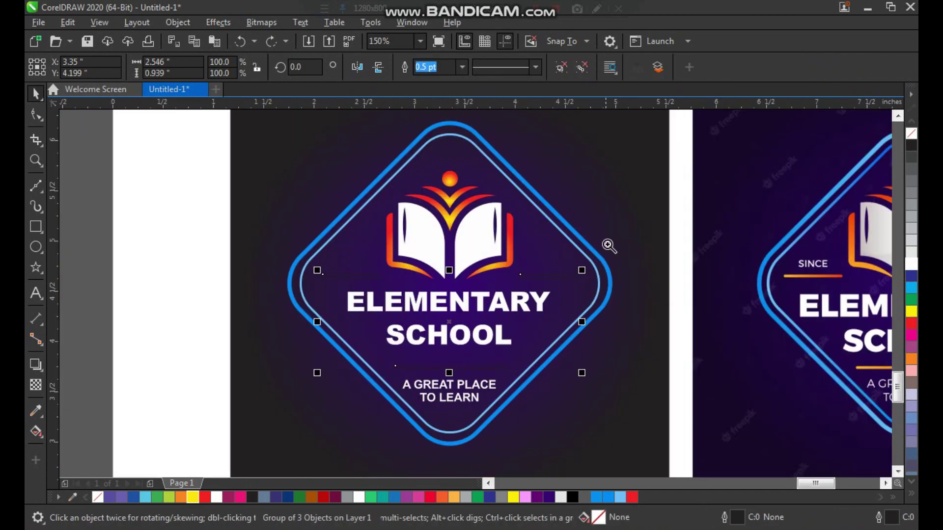
left_click_drag(620, 205, 378, 328)
left_click(96, 23)
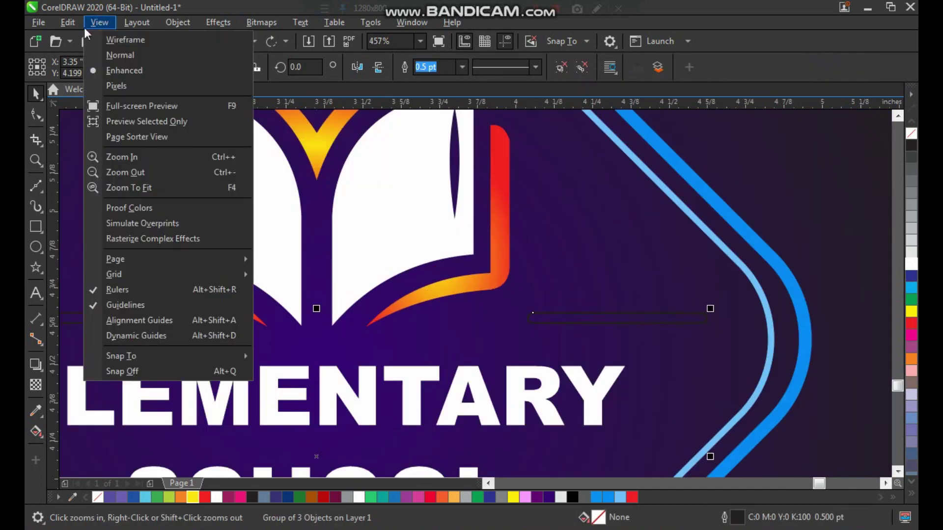
mouse_move(68, 22)
left_click(111, 119)
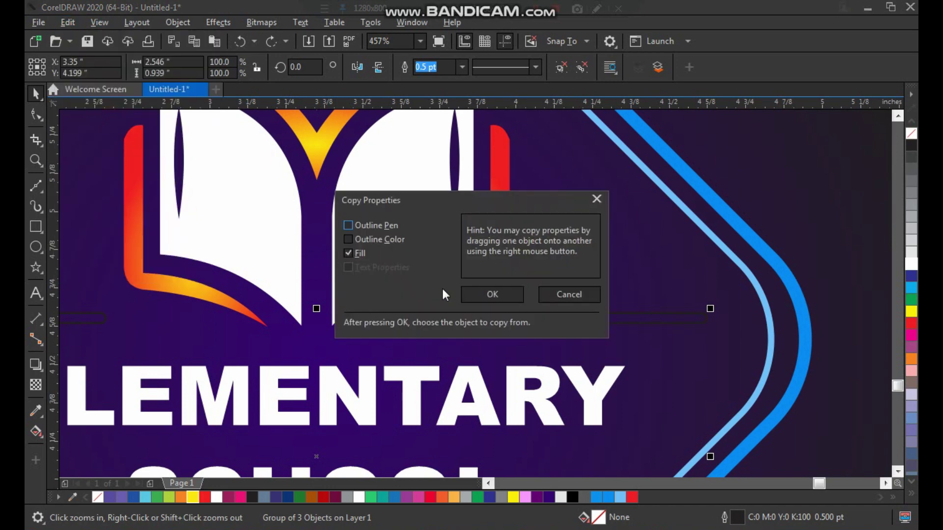
left_click(489, 297)
left_click(208, 293)
scroll(291, 243, "down", 2)
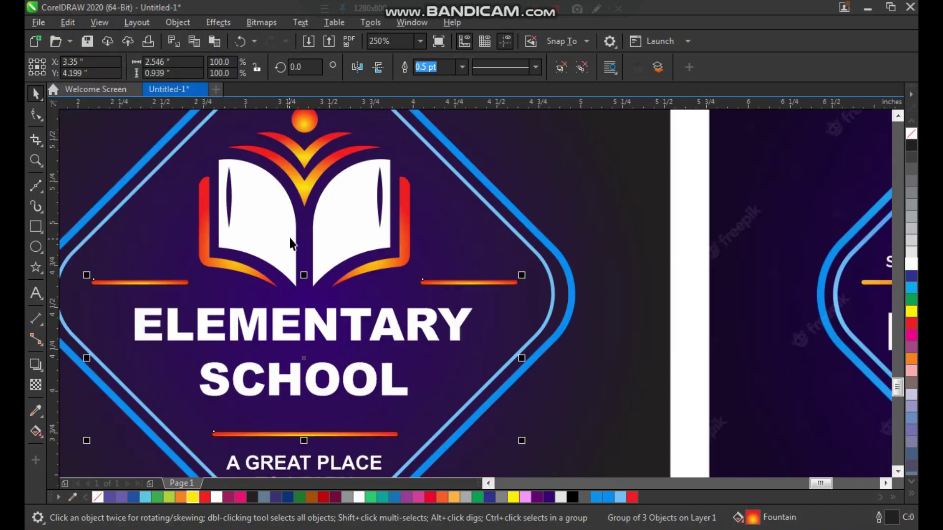
right_click(909, 138)
scroll(445, 161, "down", 1)
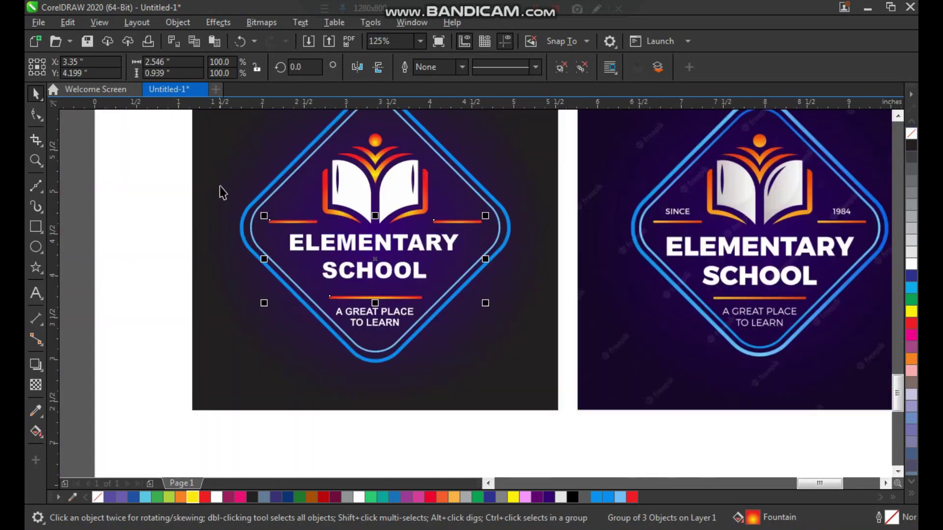
left_click(140, 199)
Step: Duplicate the tagline text to the area of the short bar left of the book in the recreated logo
key("F2")
left_click_drag(205, 359, 910, 148)
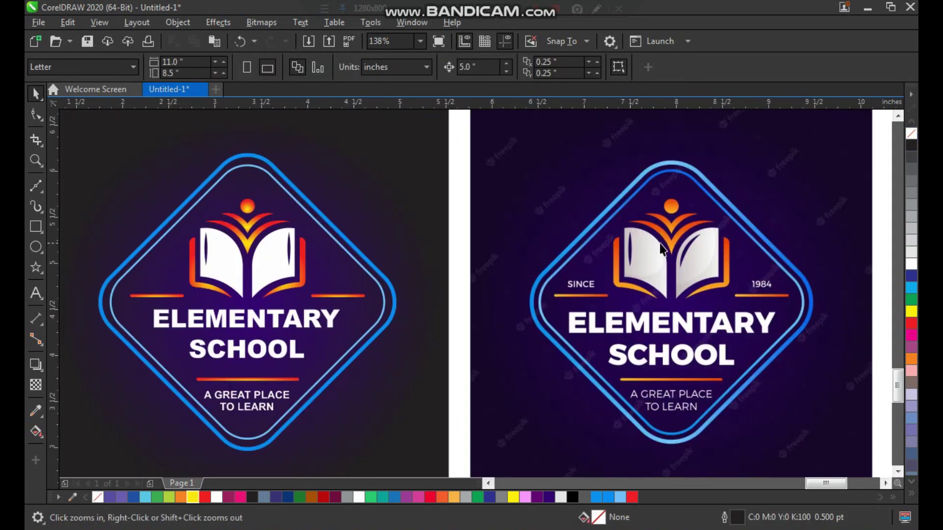
scroll(660, 248, "down", 3)
left_click_drag(747, 200, 368, 359)
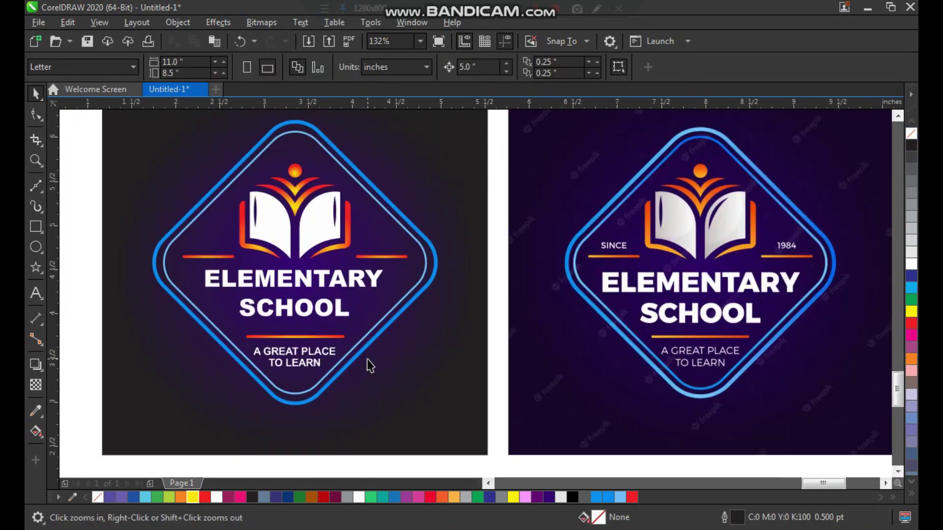
key("space")
left_click(310, 357)
left_click_drag(309, 357, 259, 251)
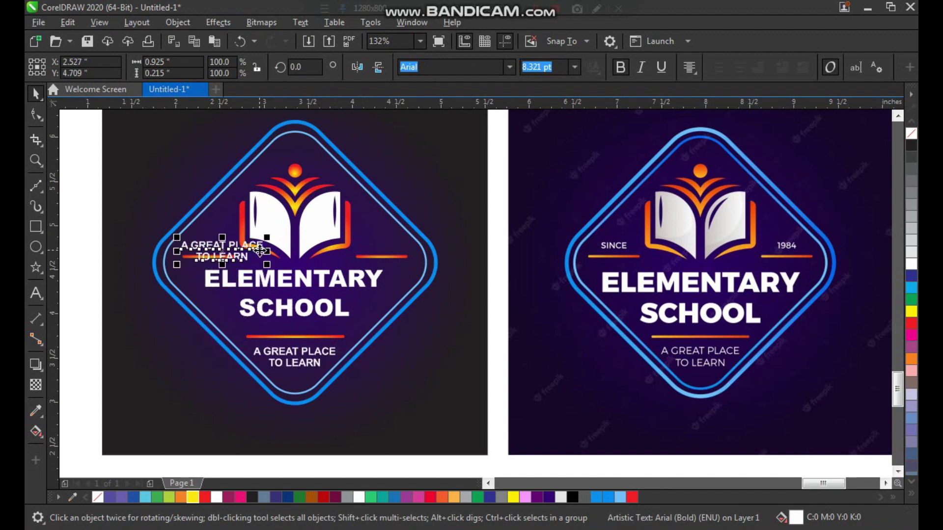
Step: Replace all of the duplicated tagline's text with "SINCE"
key("F8")
key("shift+Home")
key("shift+Up")
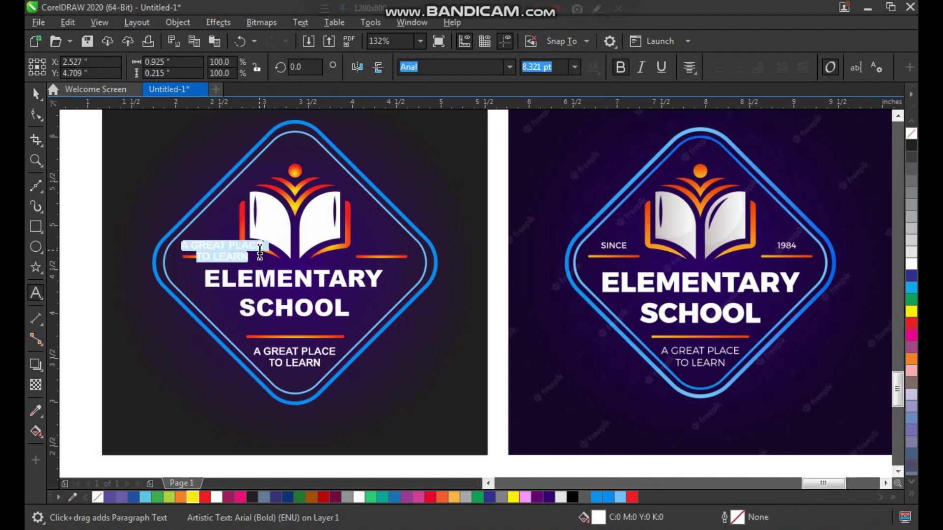
type("SINCE")
key("ctrl+space")
Step: Ungroup the three bars and move "SINCE" down and left to just above the short bar left of the book
key("F2")
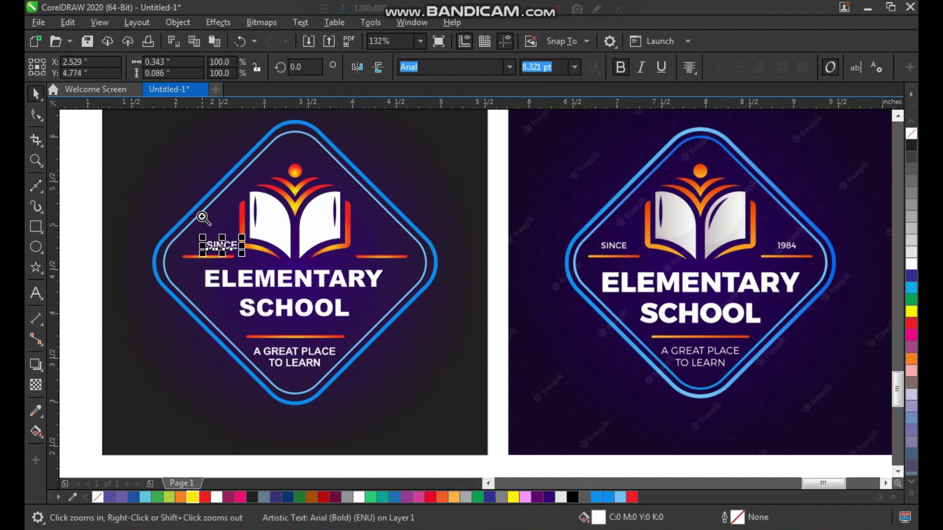
left_click_drag(199, 208, 312, 311)
left_click(302, 286)
key("ctrl+u")
left_click(334, 324)
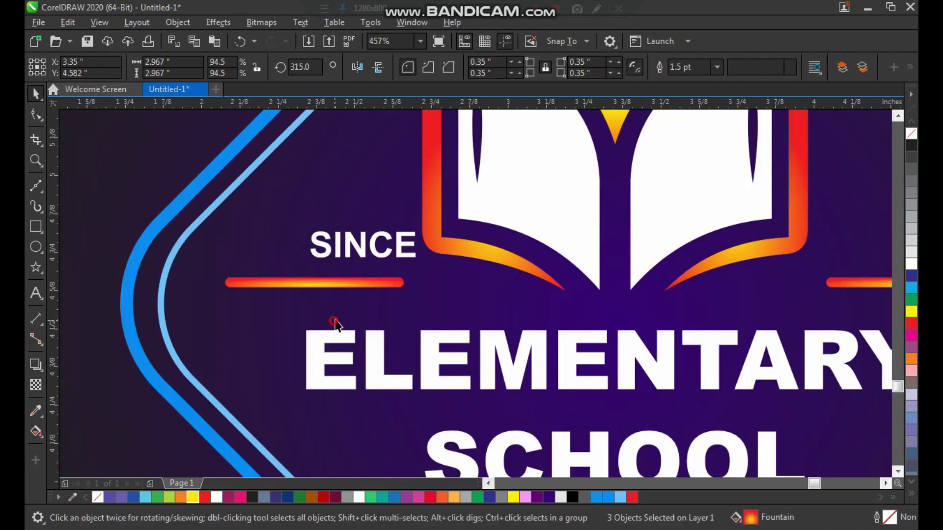
left_click_drag(364, 251, 342, 261)
left_click(347, 320)
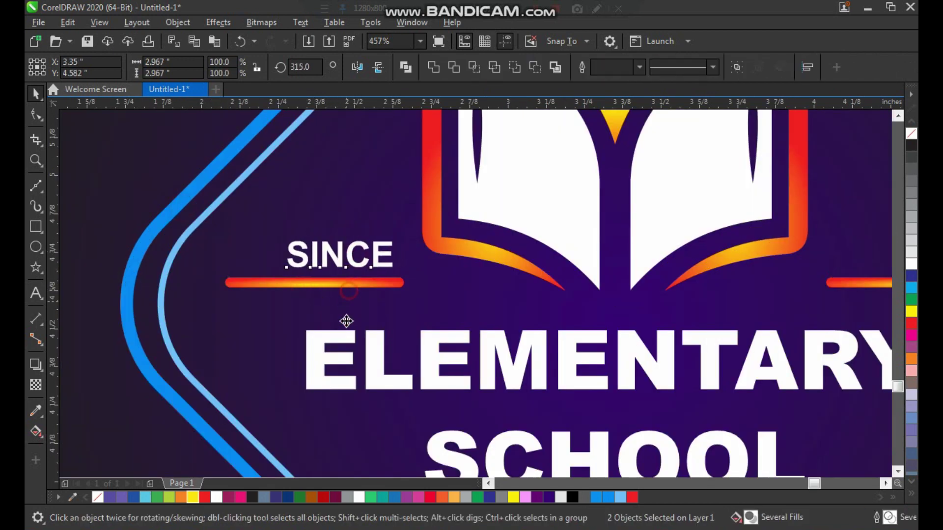
left_click(369, 320)
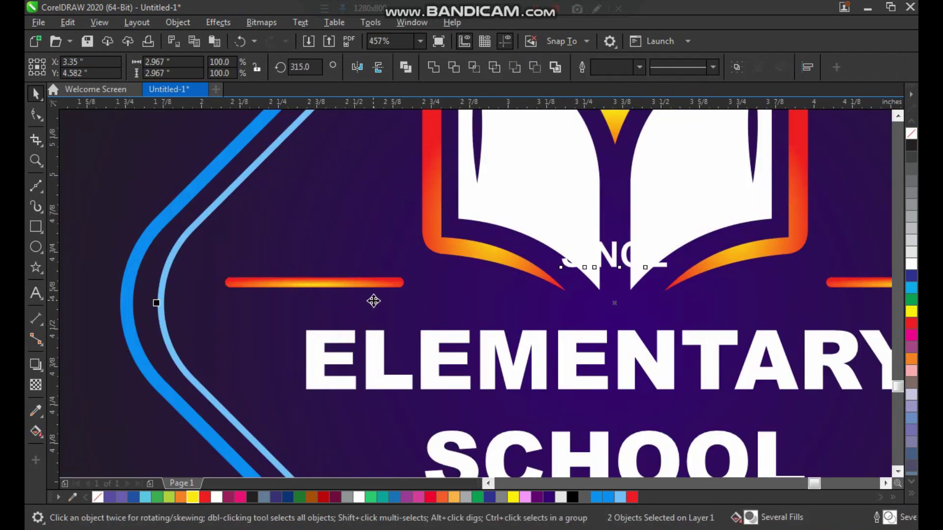
left_click(137, 174)
left_click_drag(315, 285, 307, 322)
key("ctrl+z")
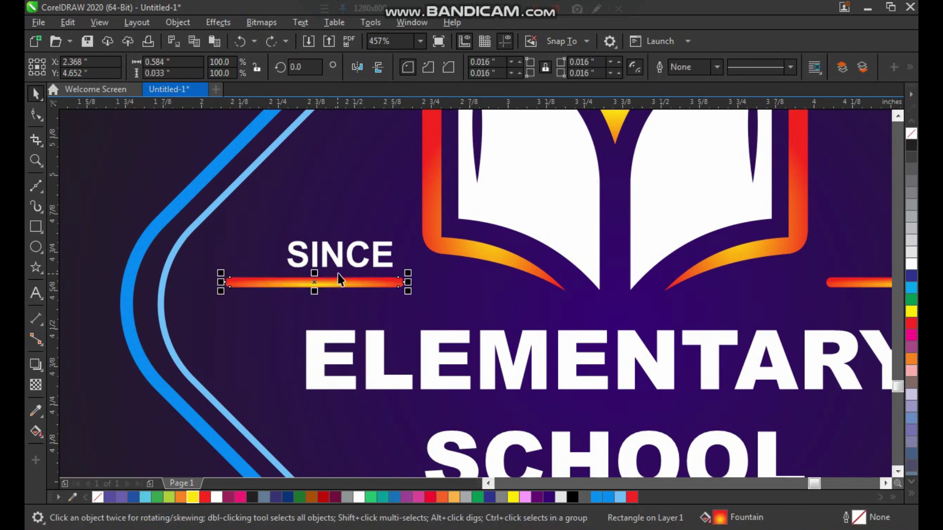
Step: Centre "SINCE" horizontally on the short bar below it
left_click(342, 265)
left_click(297, 290, "shift")
key("c")
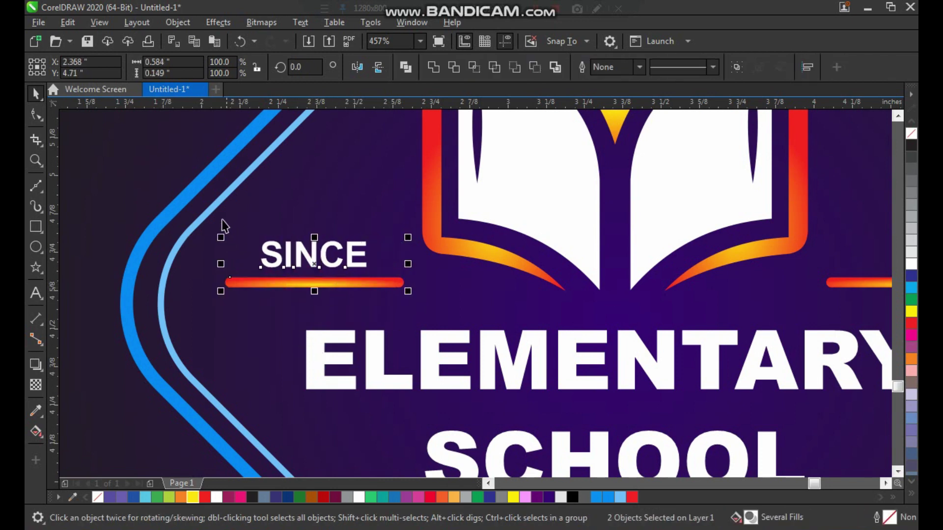
Step: Duplicate "SINCE" and centre the copy horizontally on the short bar right of the book
left_click(120, 301)
left_click(315, 254)
left_click_drag(316, 255, 828, 260)
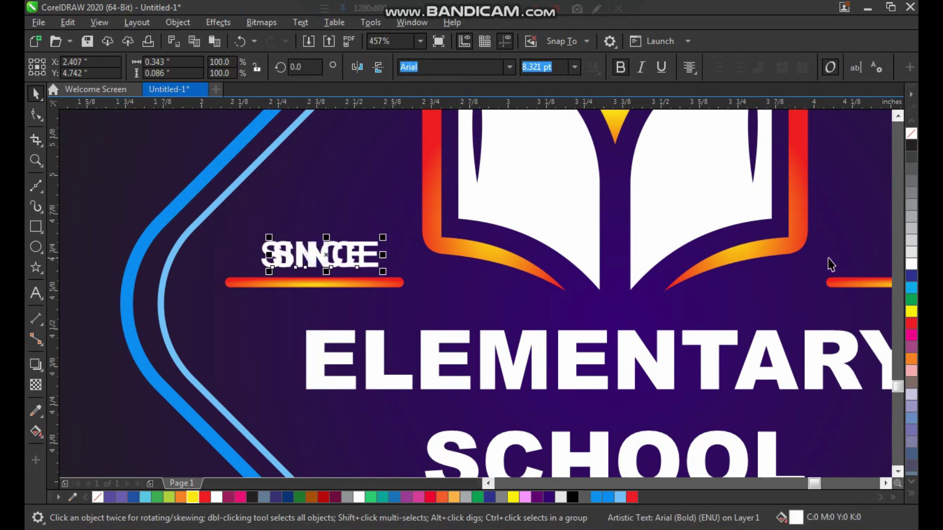
left_click(849, 283, "shift")
key("c")
Step: Change the copied "SINCE" text to "1984" and centre it horizontally on the short bar right of the book
scroll(565, 292, "down", 2)
left_click(671, 242)
scroll(607, 261, "down", 1)
key("F2")
left_click_drag(593, 210, 837, 363)
left_click(296, 249)
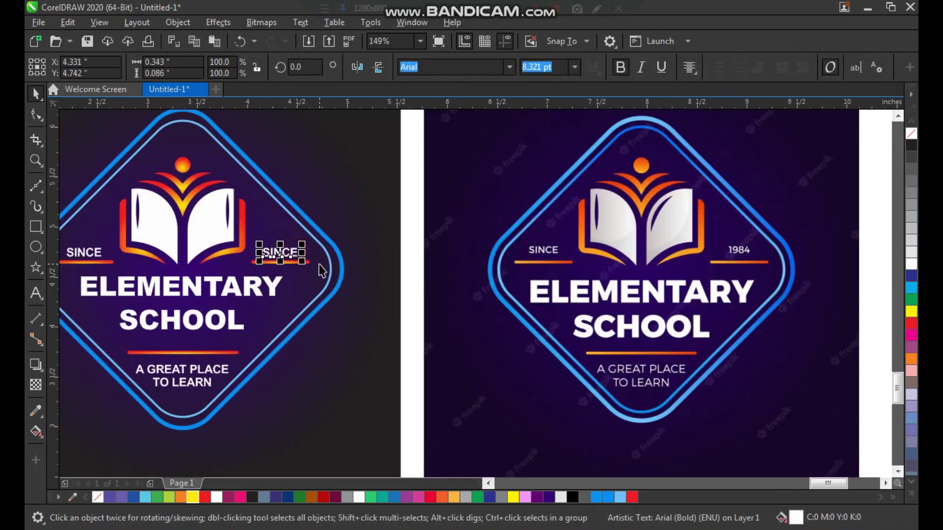
key("F8")
type("1984")
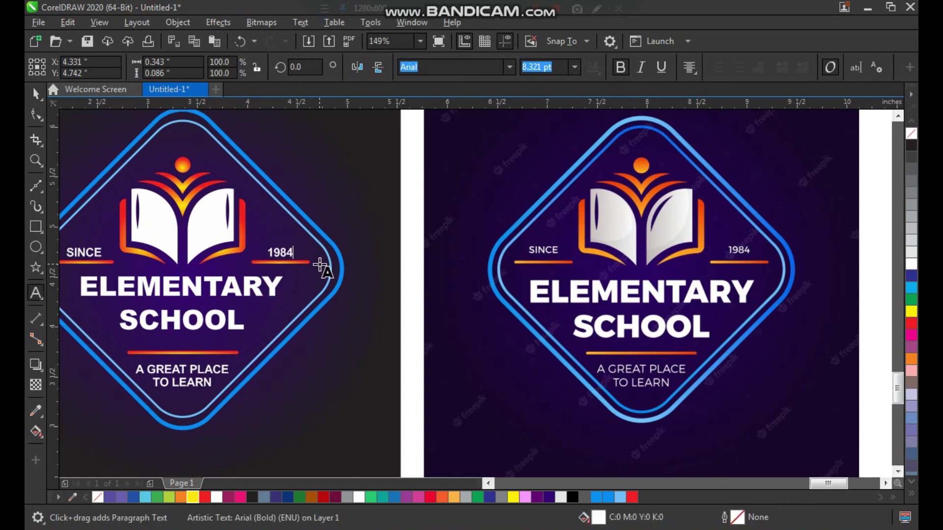
key("ctrl+space")
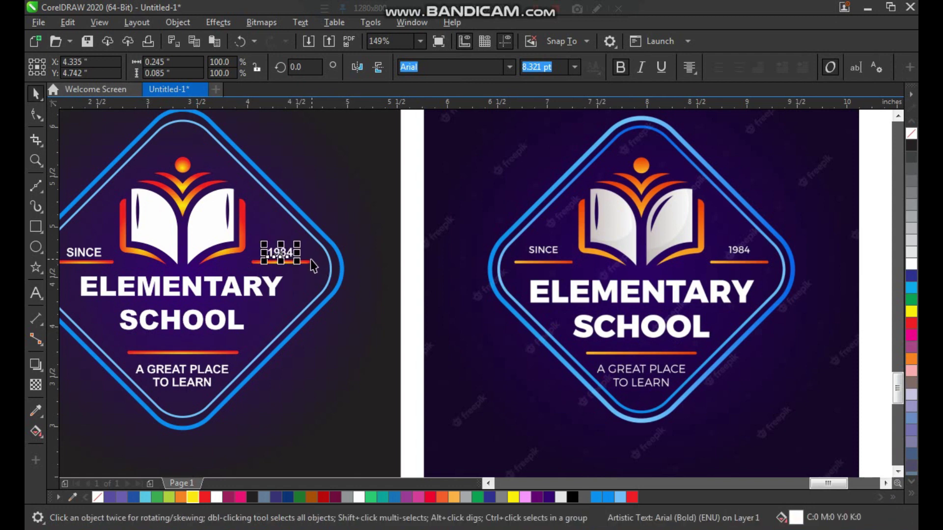
left_click(307, 264, "shift")
scroll(337, 291, "down", 1)
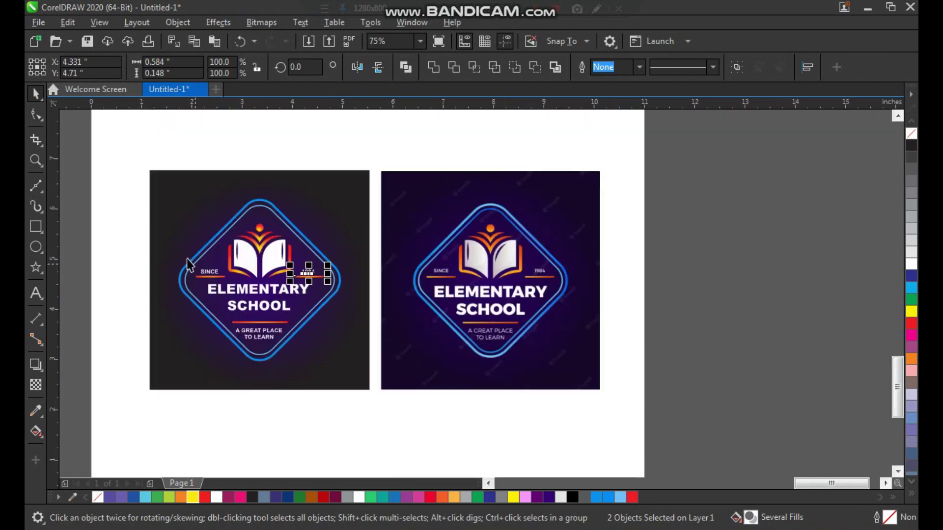
left_click(118, 213)
Step: Compare the recreated logo with the reference image side by side
key("F2")
left_click_drag(139, 165, 637, 439)
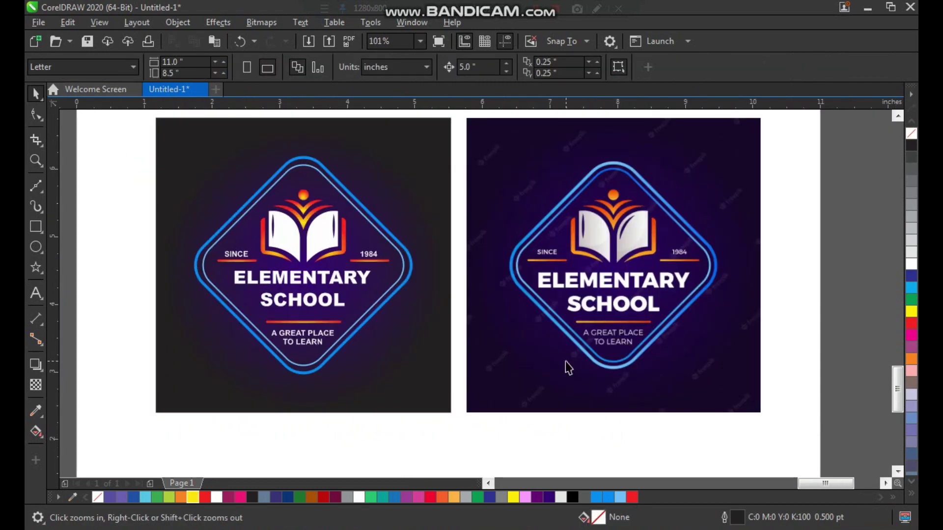
left_click_drag(156, 118, 752, 421)
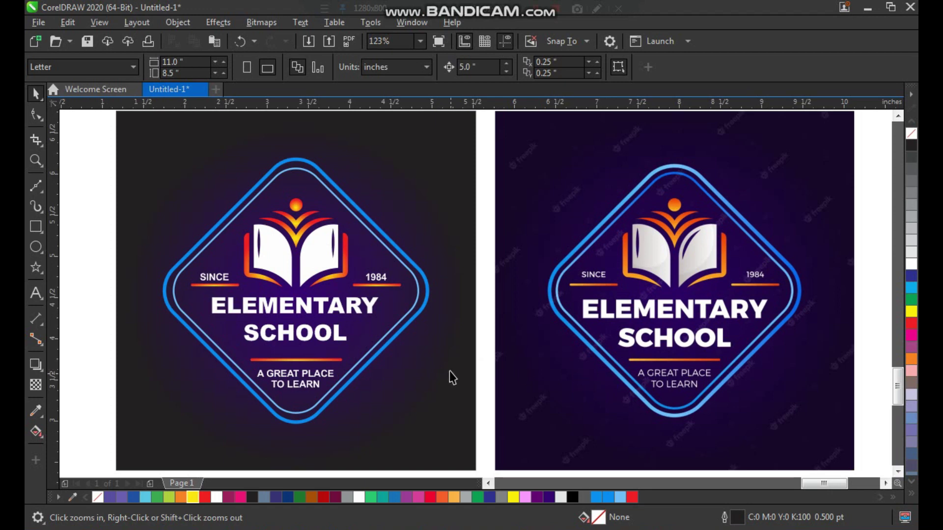
left_click_drag(145, 141, 755, 439)
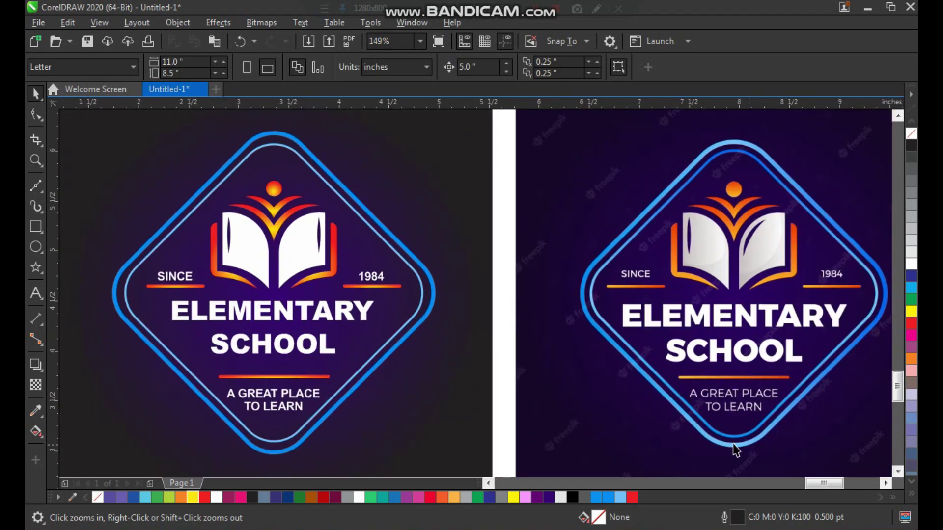
key("F3")
left_click_drag(253, 204, 706, 423)
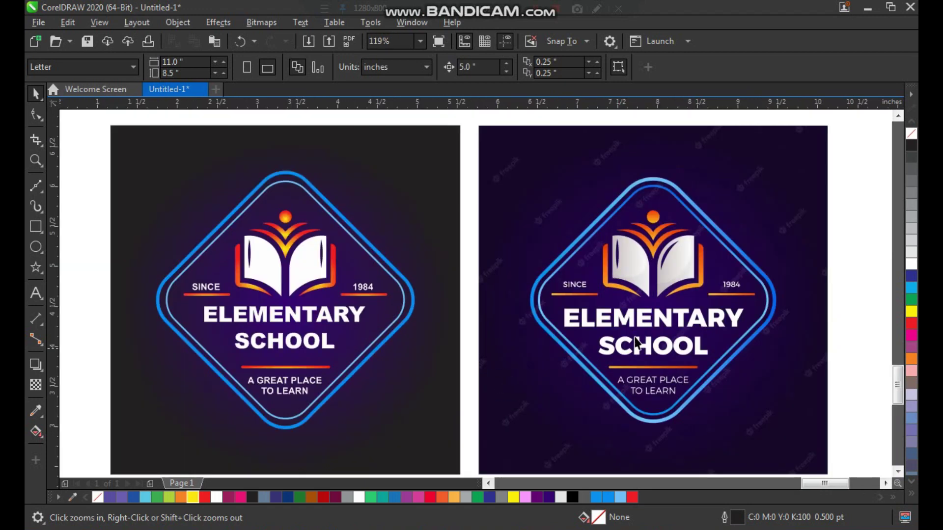